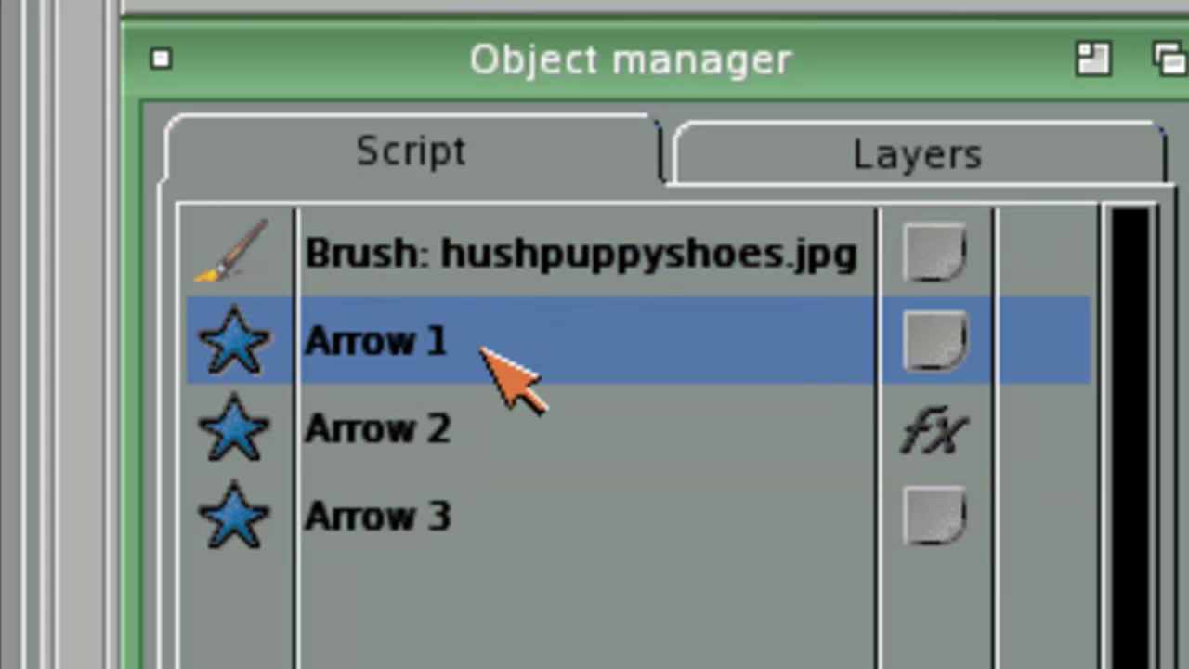
Go through the hushpuppyshoes.jpg brush and Arrows 1 to 3 in the script list to examine their display order
{"action": "left_click", "coordinate": [492, 433]}
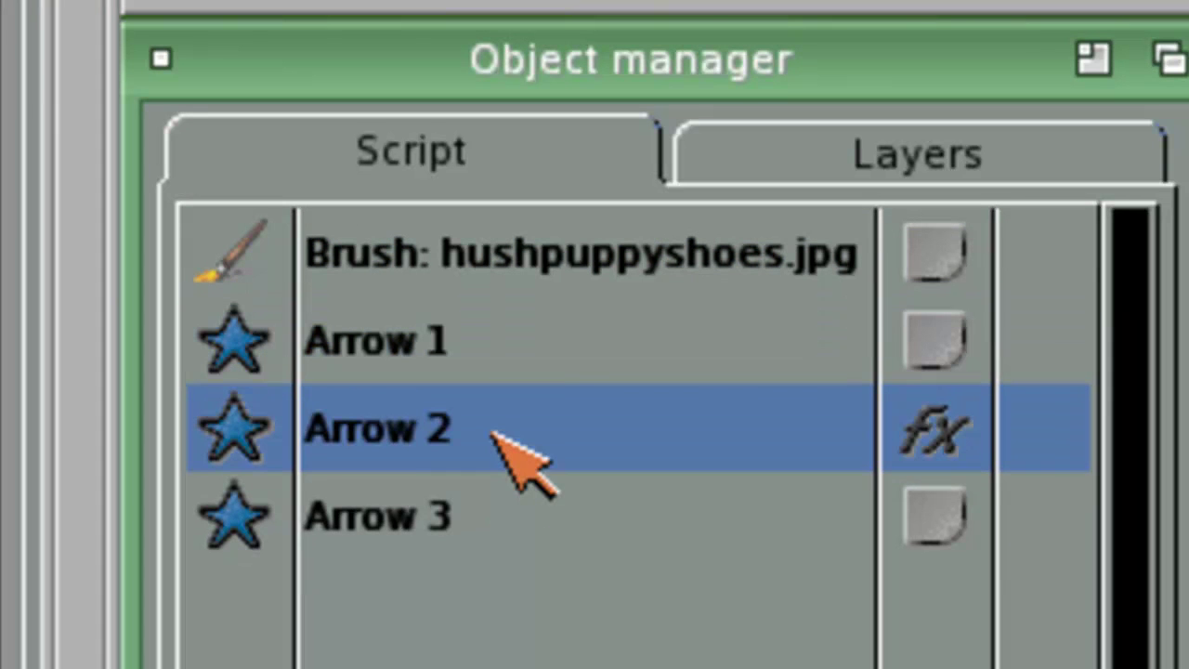
{"action": "left_click", "coordinate": [501, 525]}
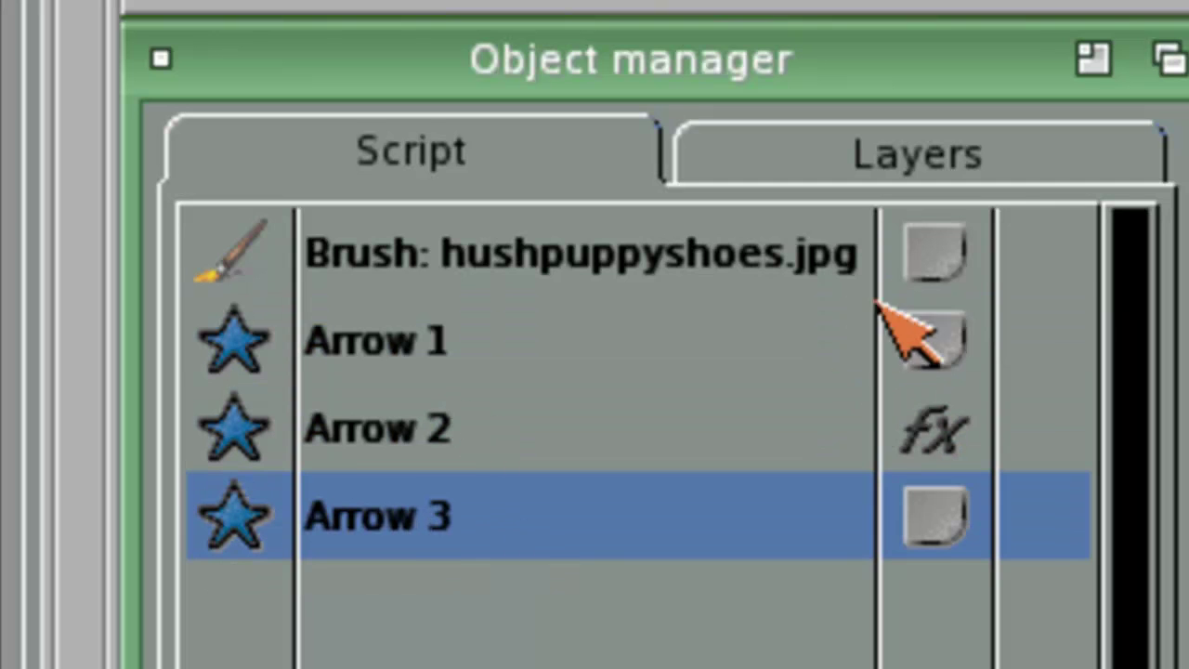
{"action": "left_click", "coordinate": [897, 271]}
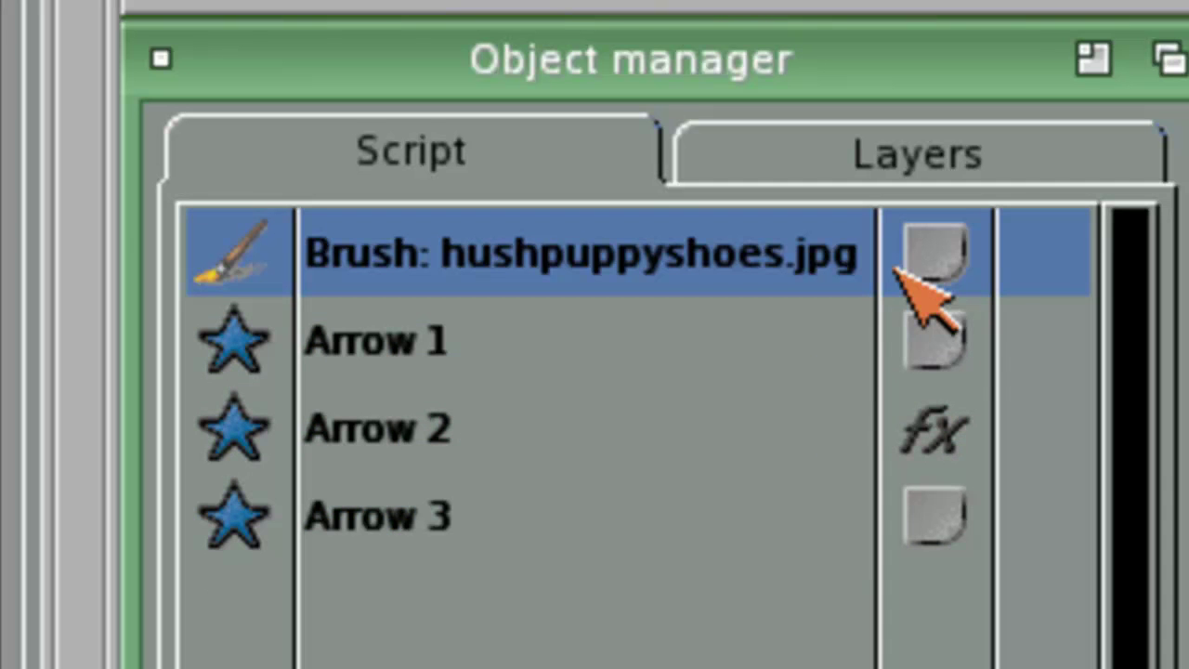
{"action": "left_click", "coordinate": [920, 341]}
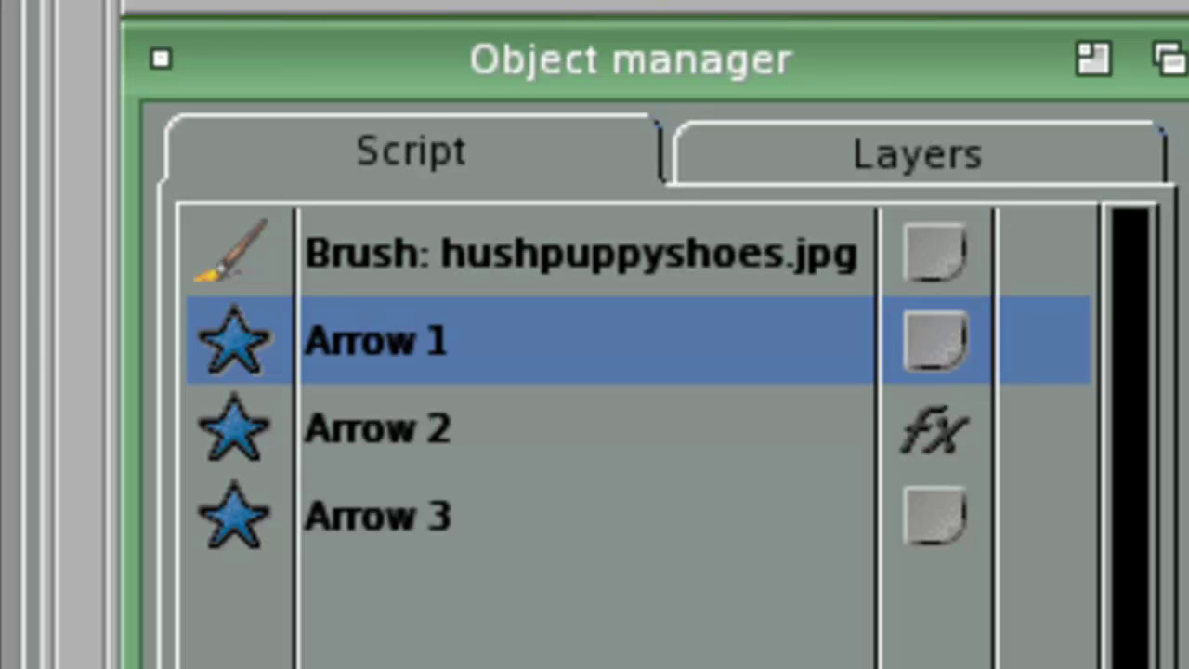
{"action": "left_click", "coordinate": [453, 419]}
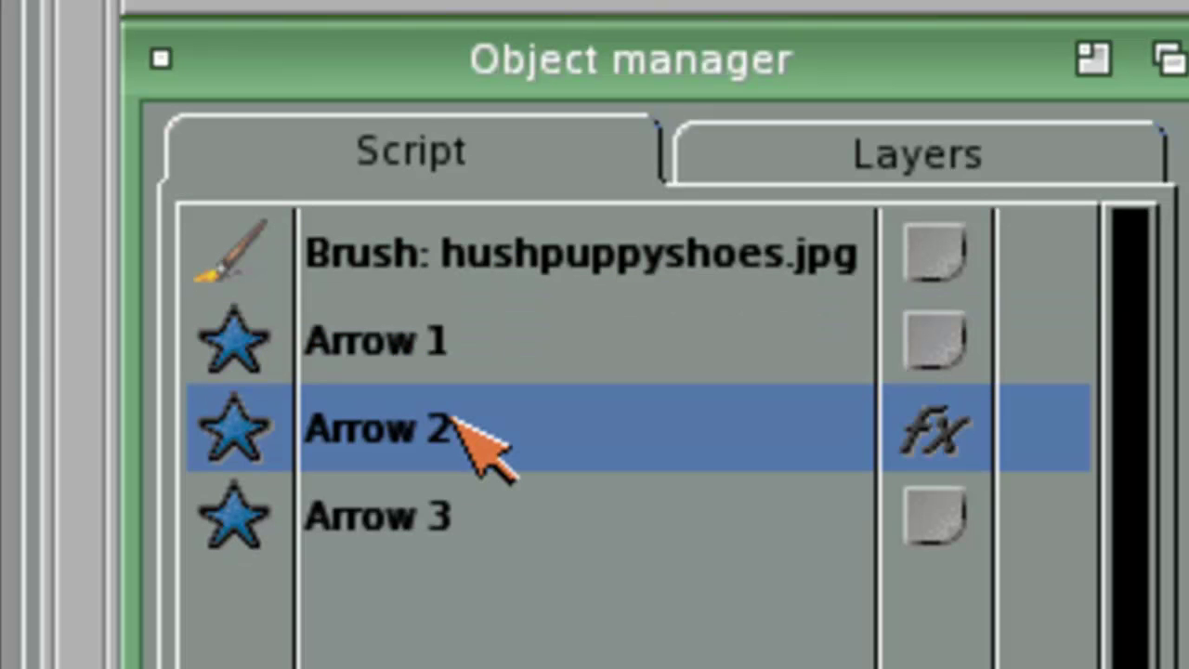
{"action": "left_click", "coordinate": [447, 332]}
{"action": "left_click", "coordinate": [446, 275]}
{"action": "left_click", "coordinate": [451, 344]}
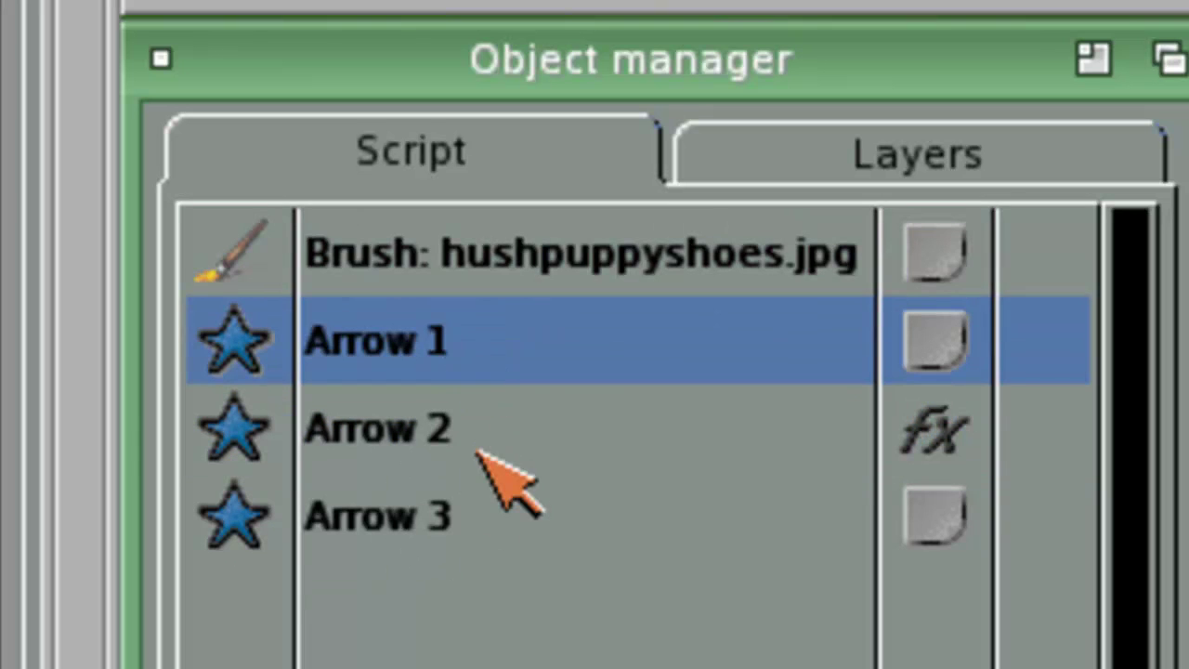
{"action": "left_click", "coordinate": [478, 453]}
{"action": "left_click", "coordinate": [413, 553]}
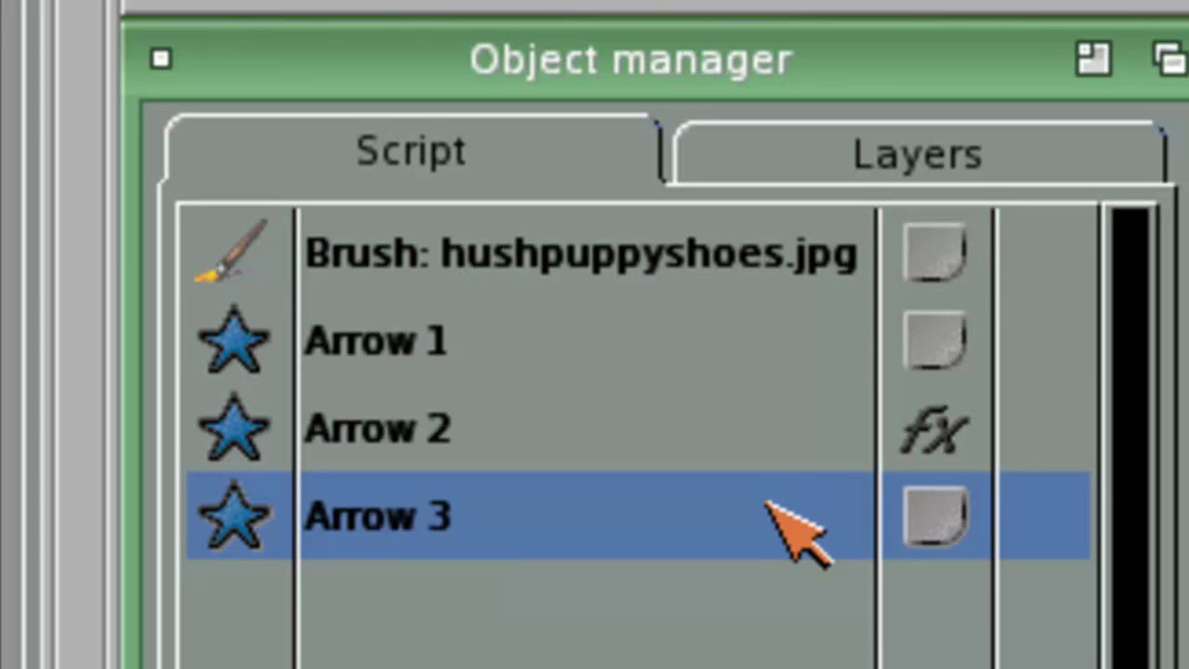
{"action": "left_click", "coordinate": [676, 425]}
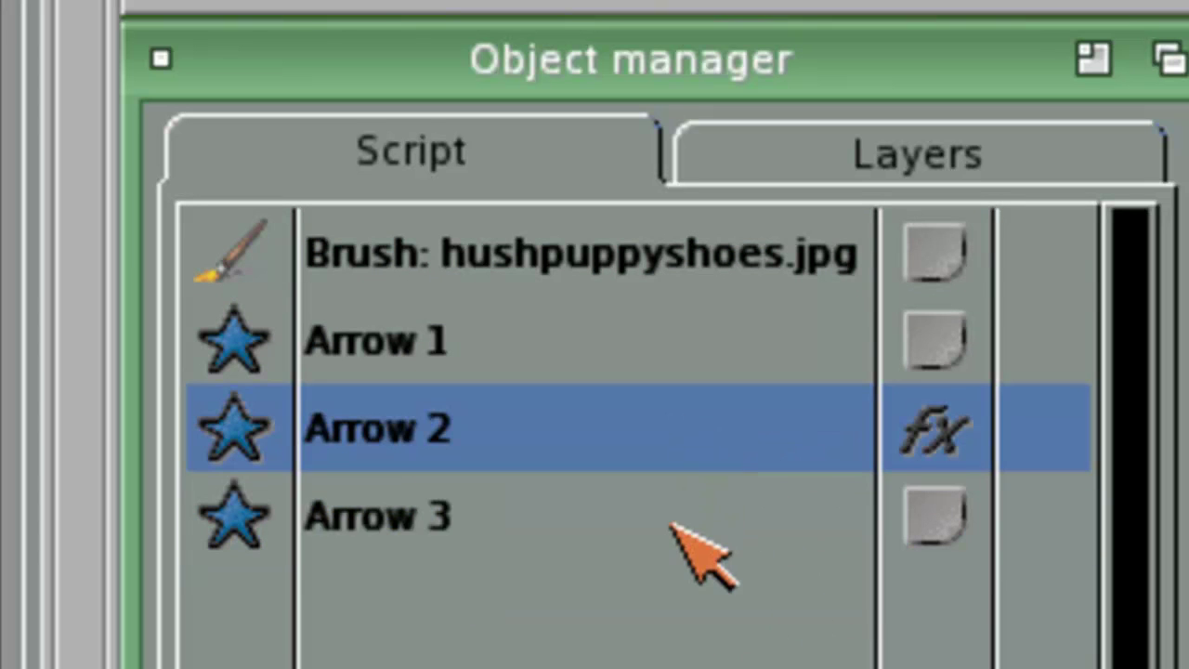
{"action": "left_click", "coordinate": [637, 502]}
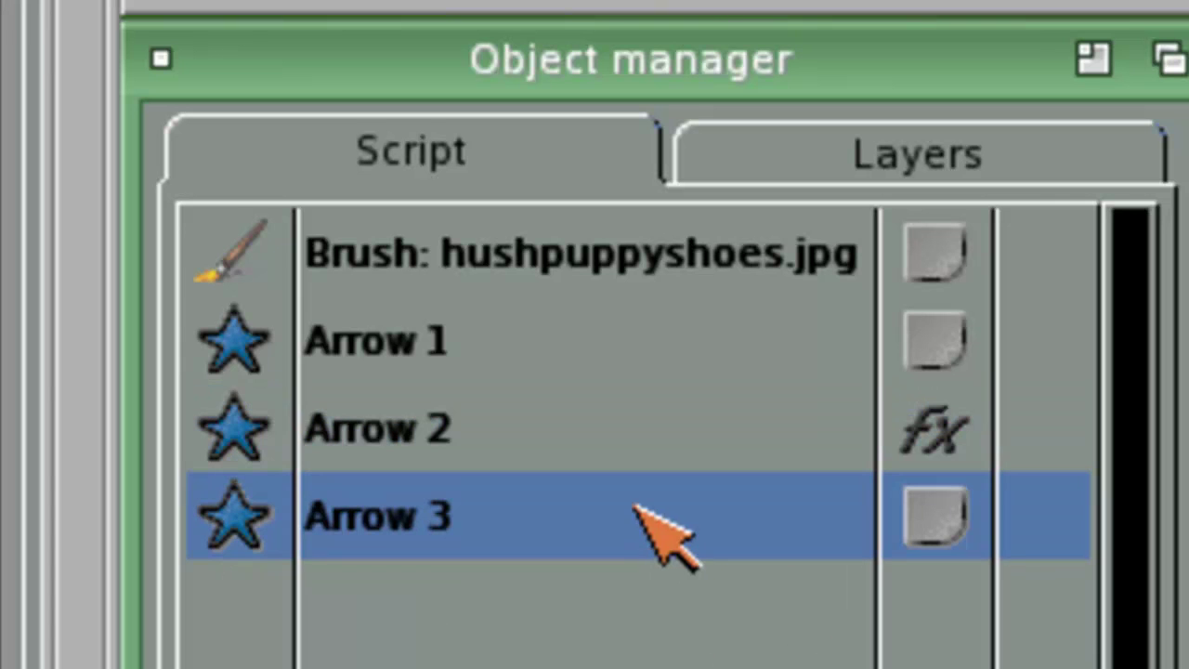
Set Arrow 1's delay to Wait left mouse, and play the project to test the pause
{"action": "left_click", "coordinate": [531, 357]}
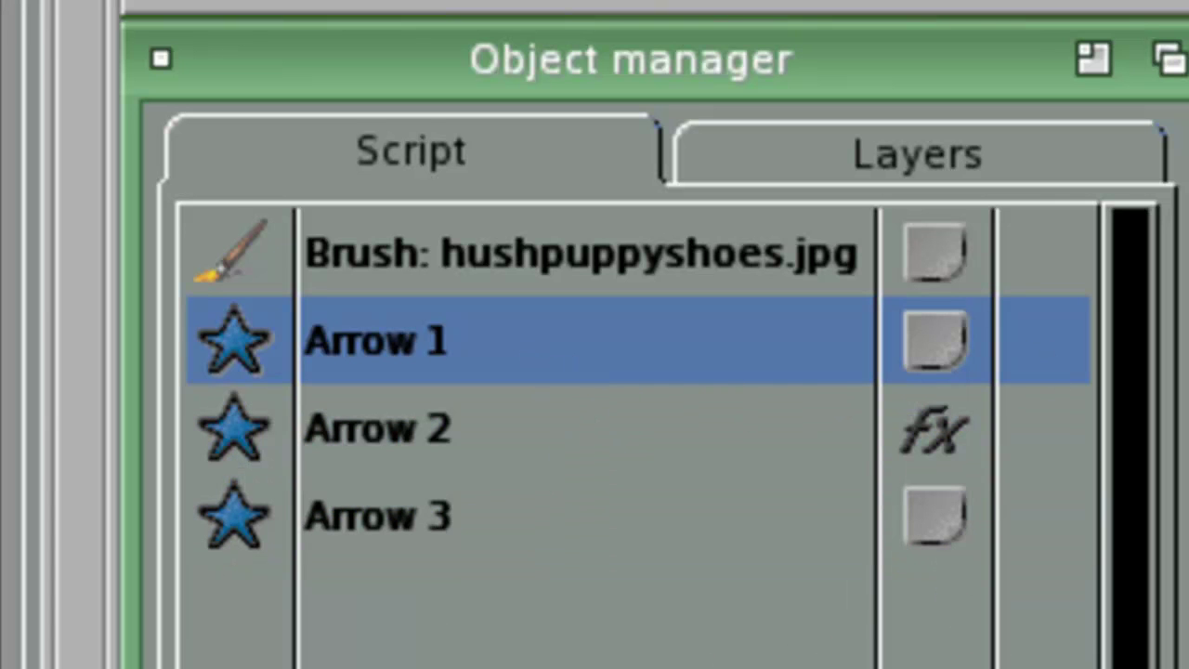
{"action": "scroll", "coordinate": [637, 438], "scroll_direction": "right", "scroll_amount": 3}
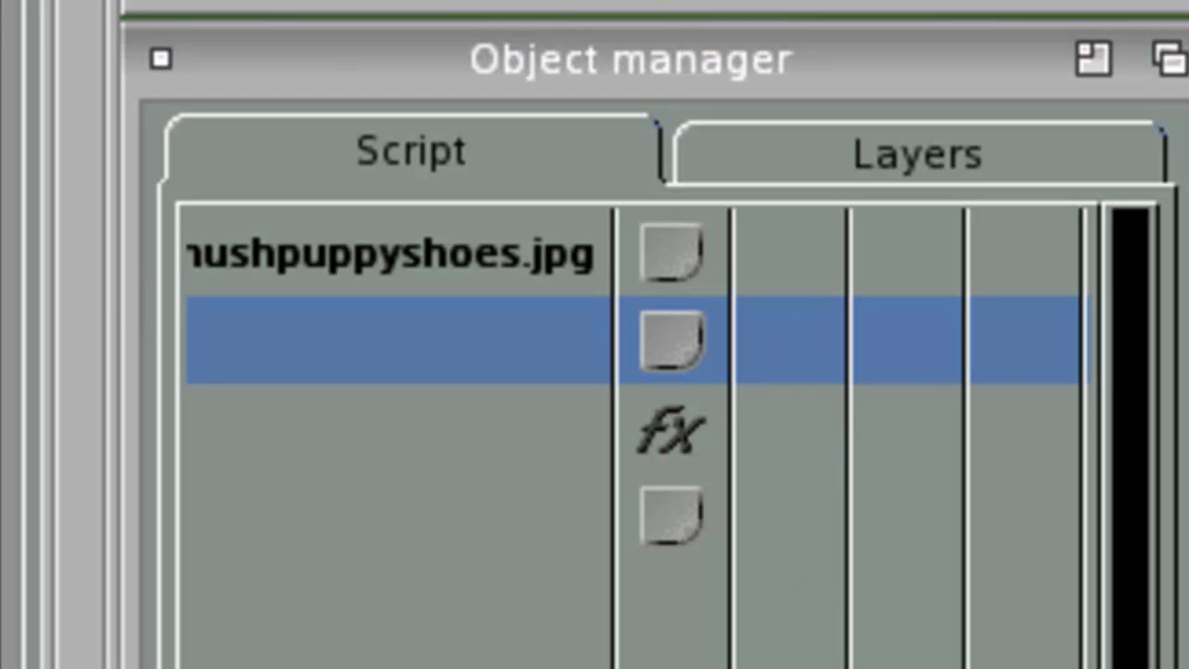
{"action": "left_click", "coordinate": [796, 331]}
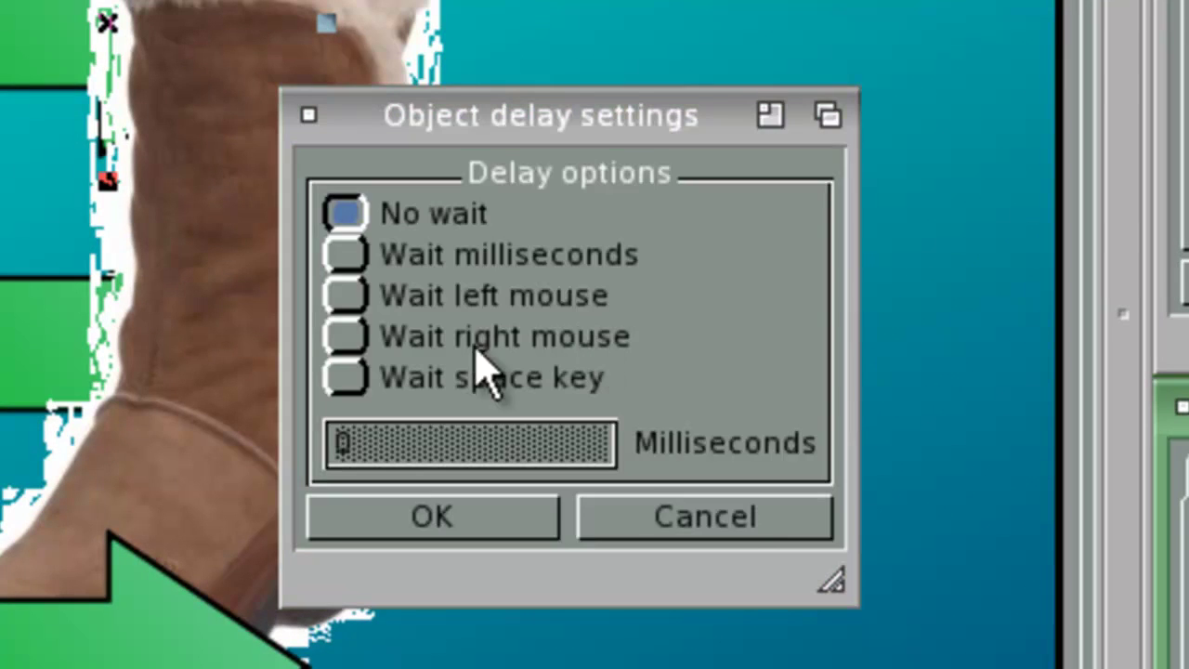
{"action": "left_click", "coordinate": [465, 293]}
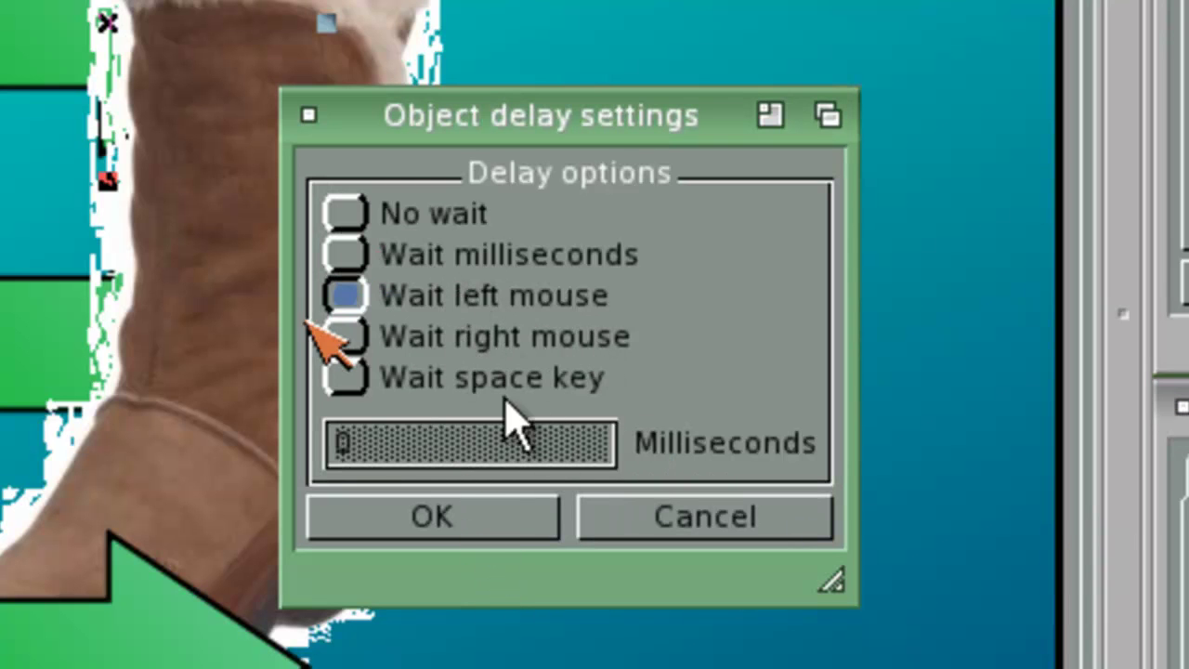
{"action": "left_click", "coordinate": [357, 253]}
{"action": "left_click", "coordinate": [402, 435]}
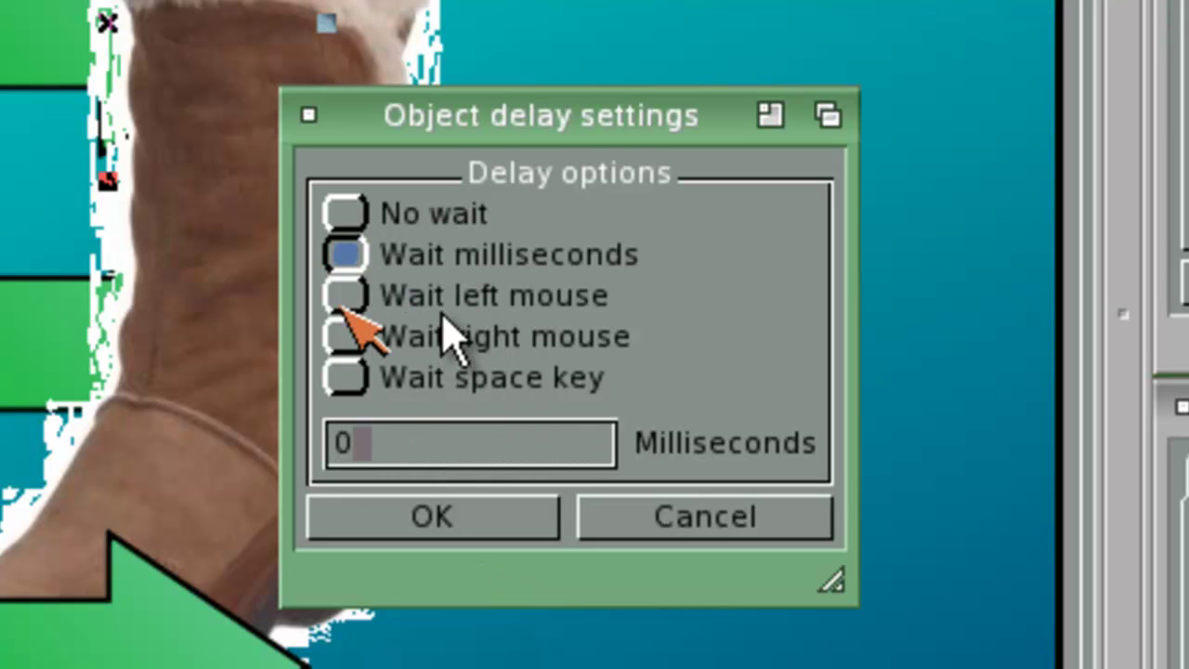
{"action": "left_click", "coordinate": [353, 305]}
{"action": "left_click", "coordinate": [414, 522]}
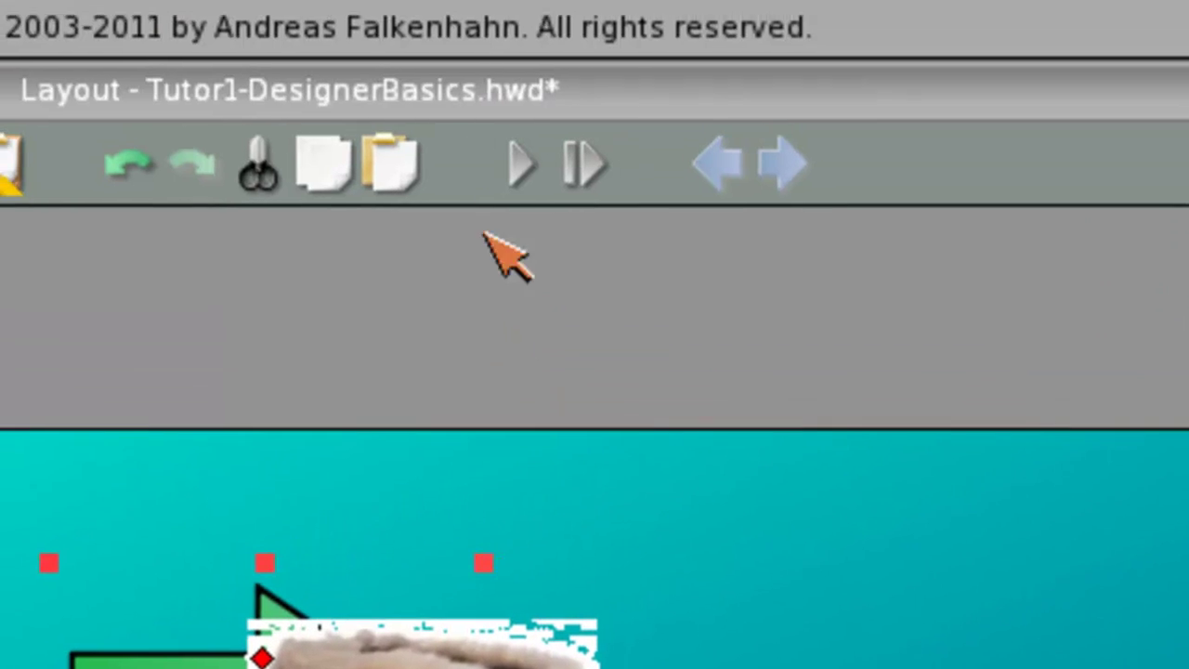
{"action": "left_click", "coordinate": [506, 181]}
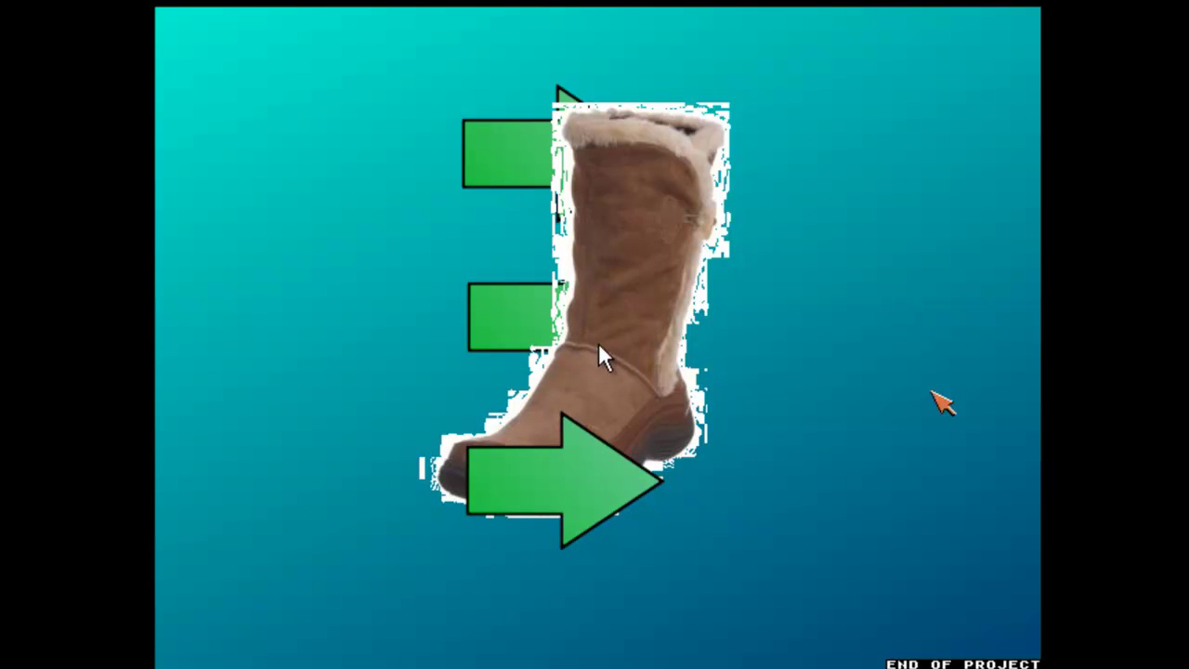
{"action": "left_click", "coordinate": [970, 459]}
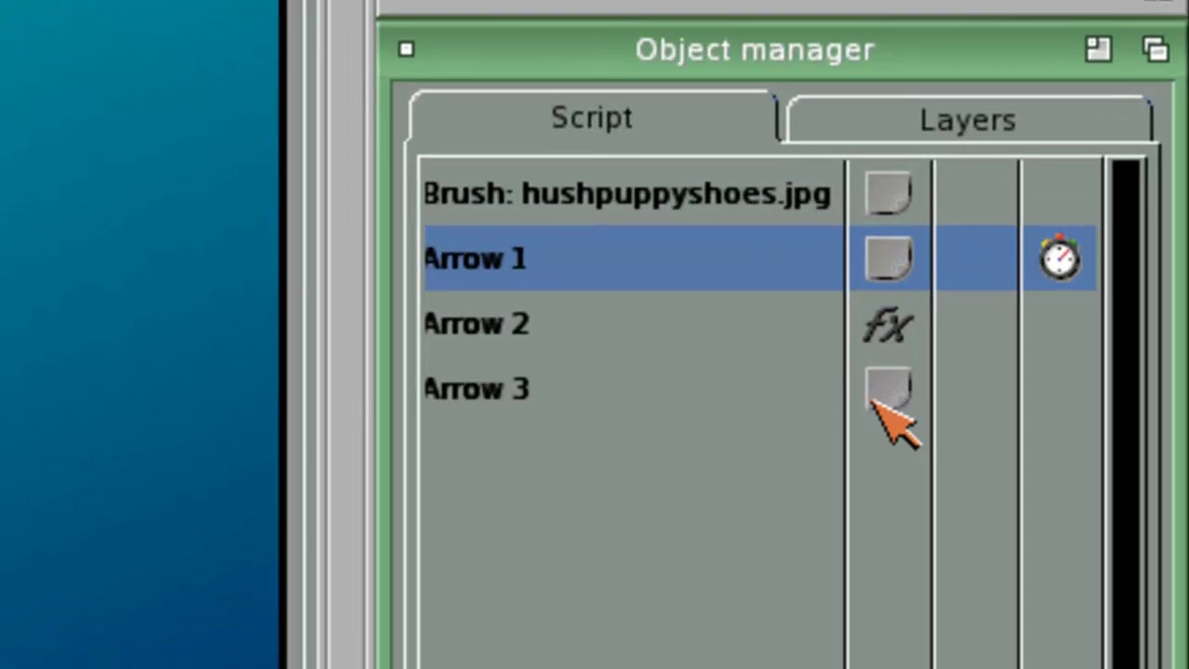
Change the transition effect of Arrow 3, and play the project to preview it
{"action": "left_click", "coordinate": [946, 463]}
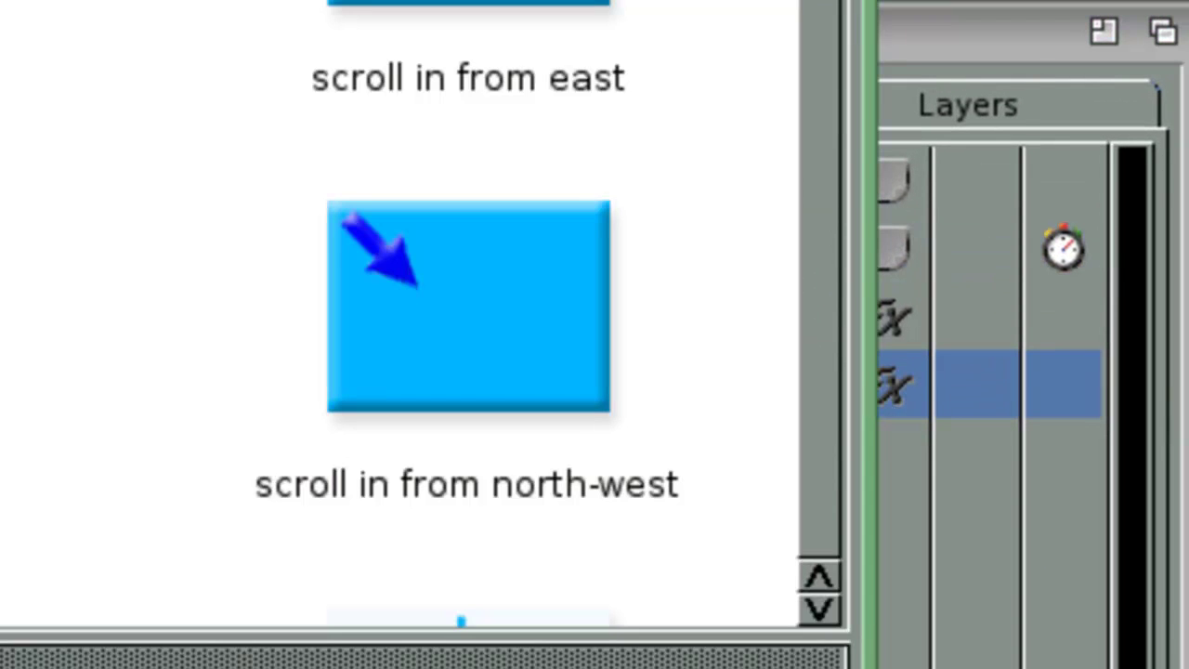
{"action": "key", "text": "Return"}
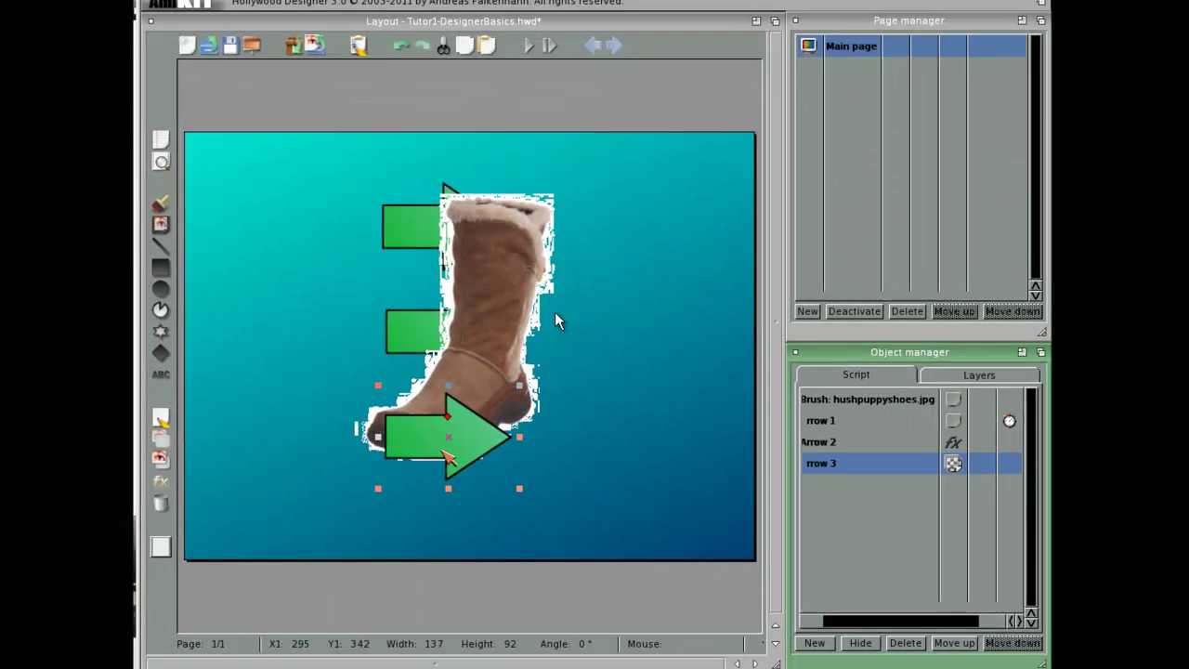
{"action": "mouse_move", "coordinate": [901, 619]}
{"action": "left_mouse_down"}
{"action": "mouse_move", "coordinate": [982, 618]}
{"action": "mouse_move", "coordinate": [829, 627]}
{"action": "left_mouse_up"}
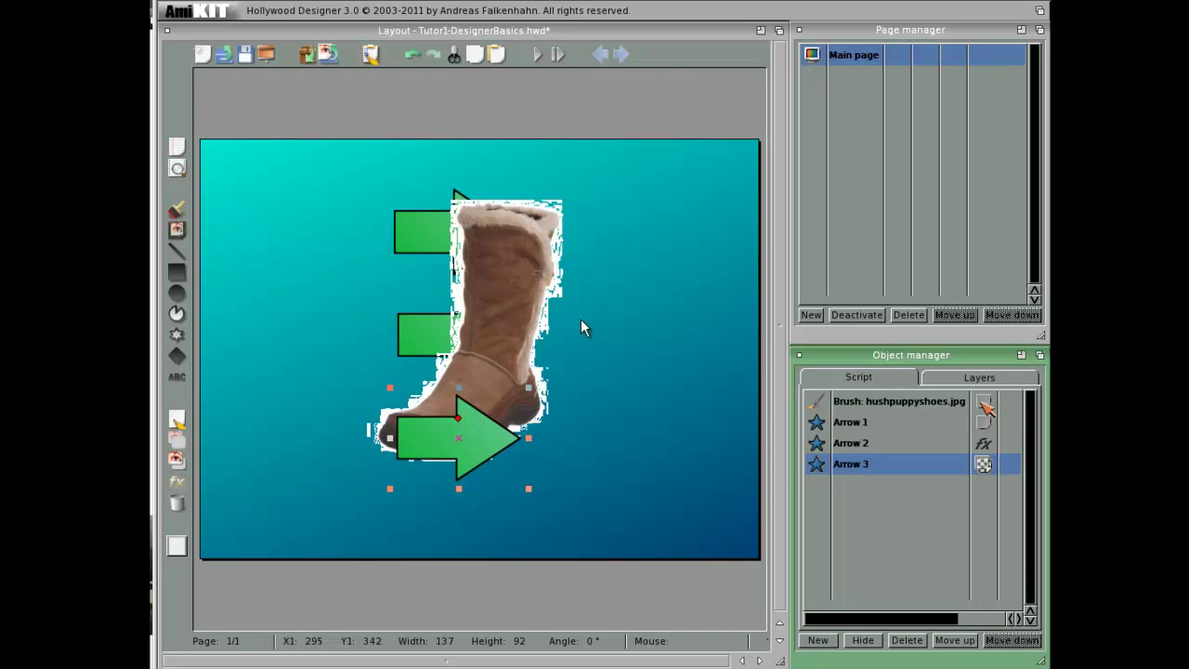
{"action": "left_click", "coordinate": [981, 400]}
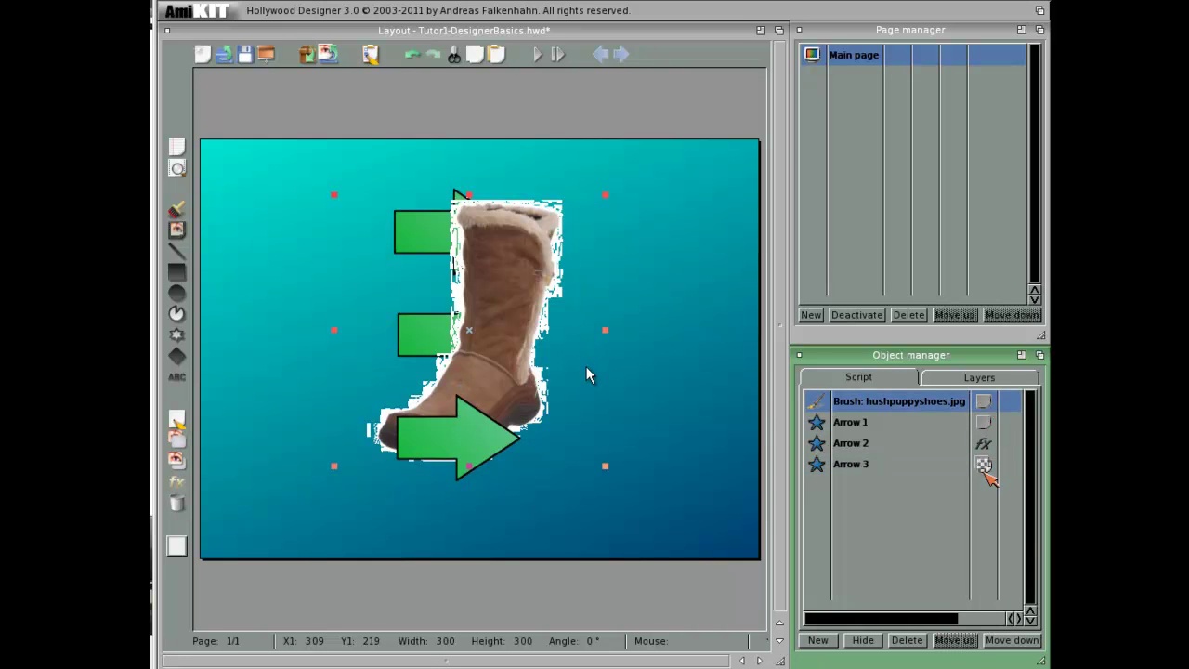
{"action": "left_click", "coordinate": [982, 464]}
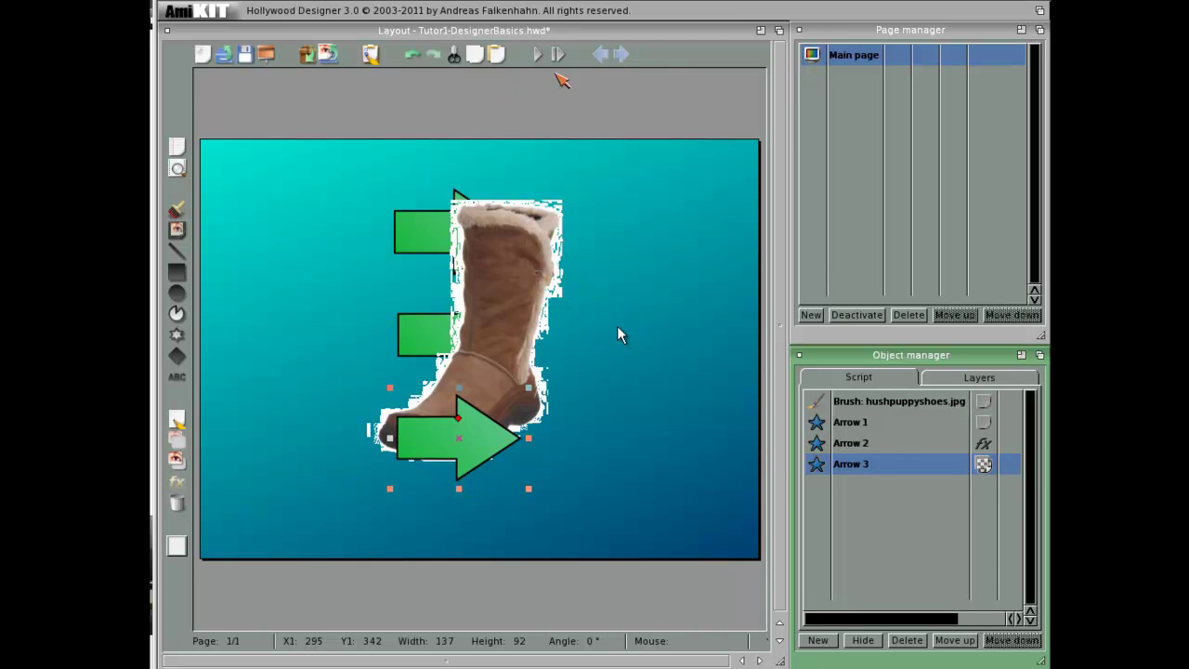
{"action": "left_click", "coordinate": [537, 54]}
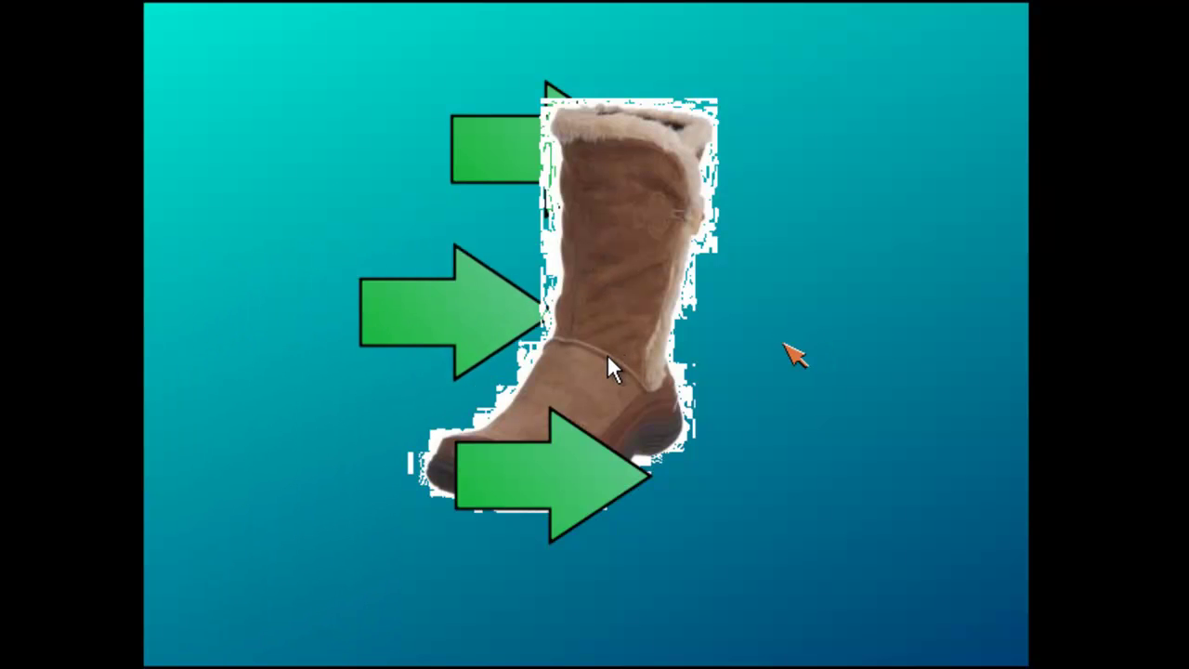
{"action": "left_click", "coordinate": [639, 379]}
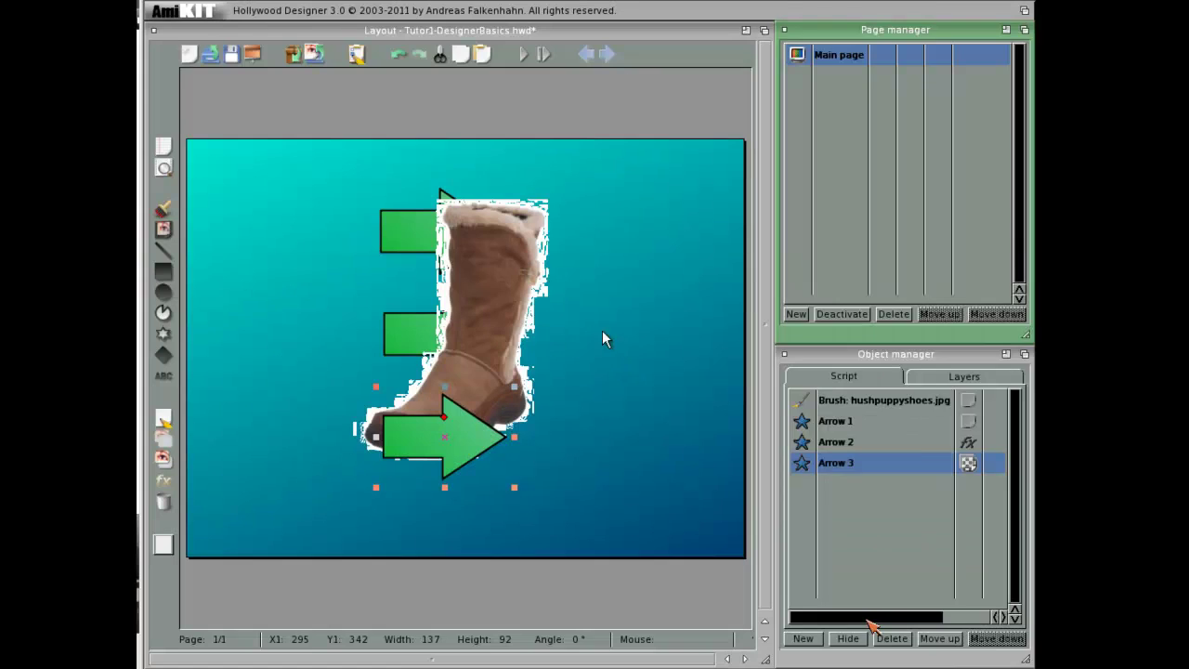
Duplicate Arrow 3 in the script list
{"action": "left_click_drag", "start_coordinate": [947, 668], "coordinate": [1158, 668]}
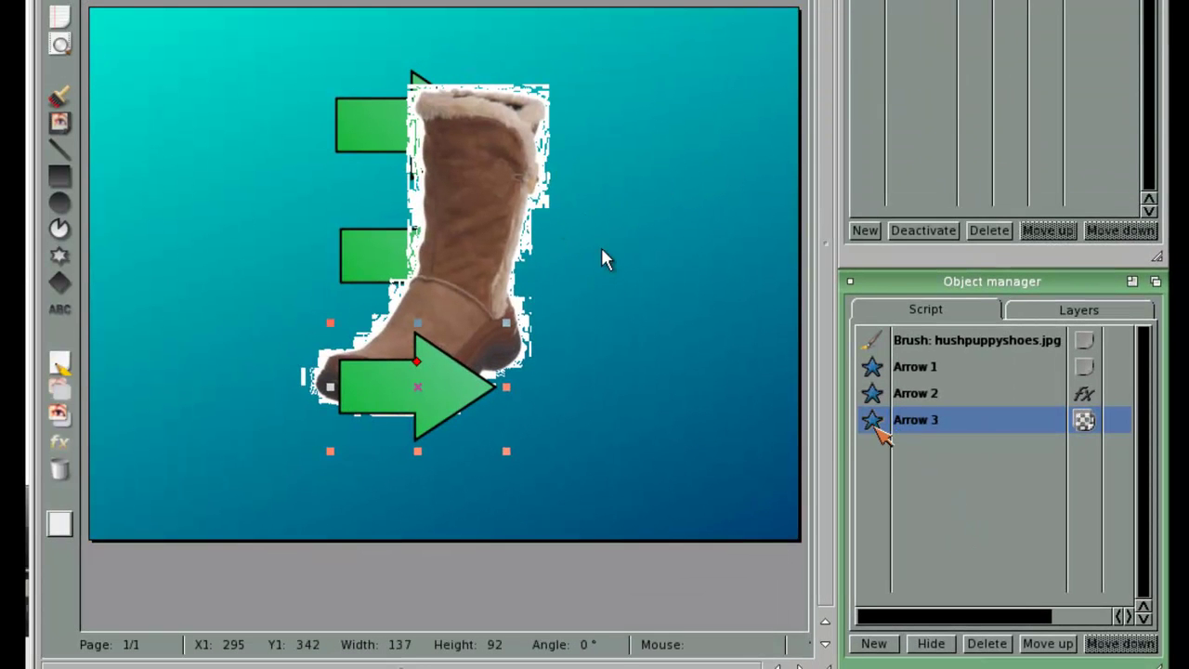
{"action": "right_click", "coordinate": [770, 430]}
{"action": "left_click", "coordinate": [804, 424]}
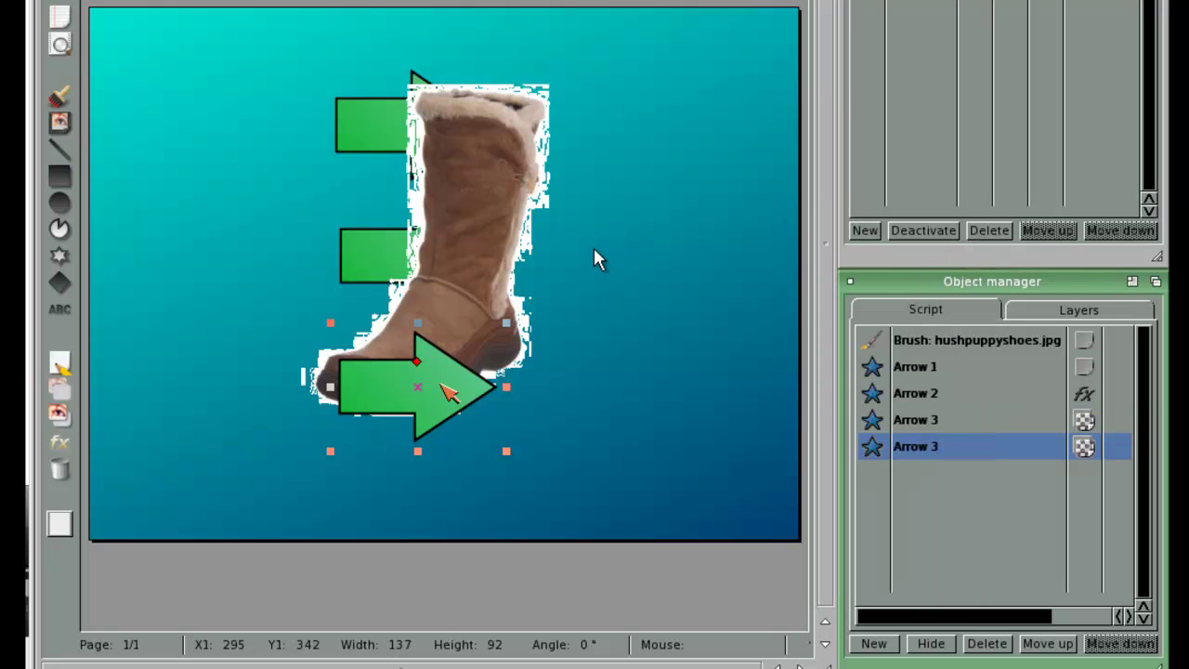
Darken the gradient end color of the duplicated arrow to RGB 9, 146, 39
{"action": "double_click", "coordinate": [446, 390]}
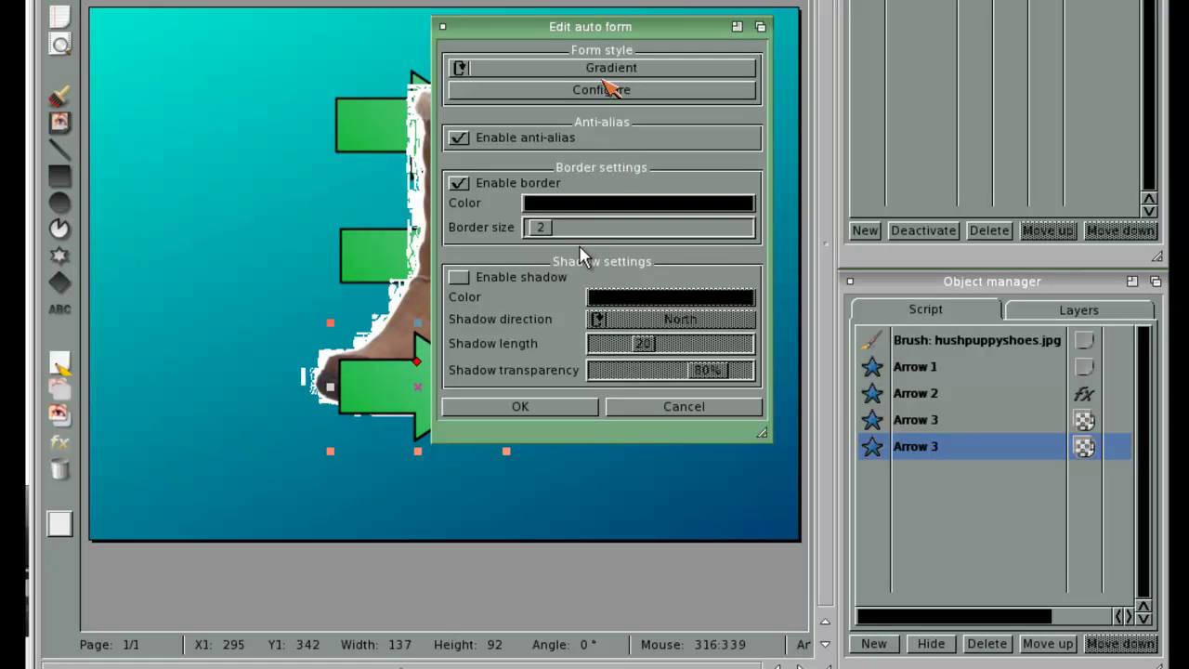
{"action": "left_click", "coordinate": [605, 90]}
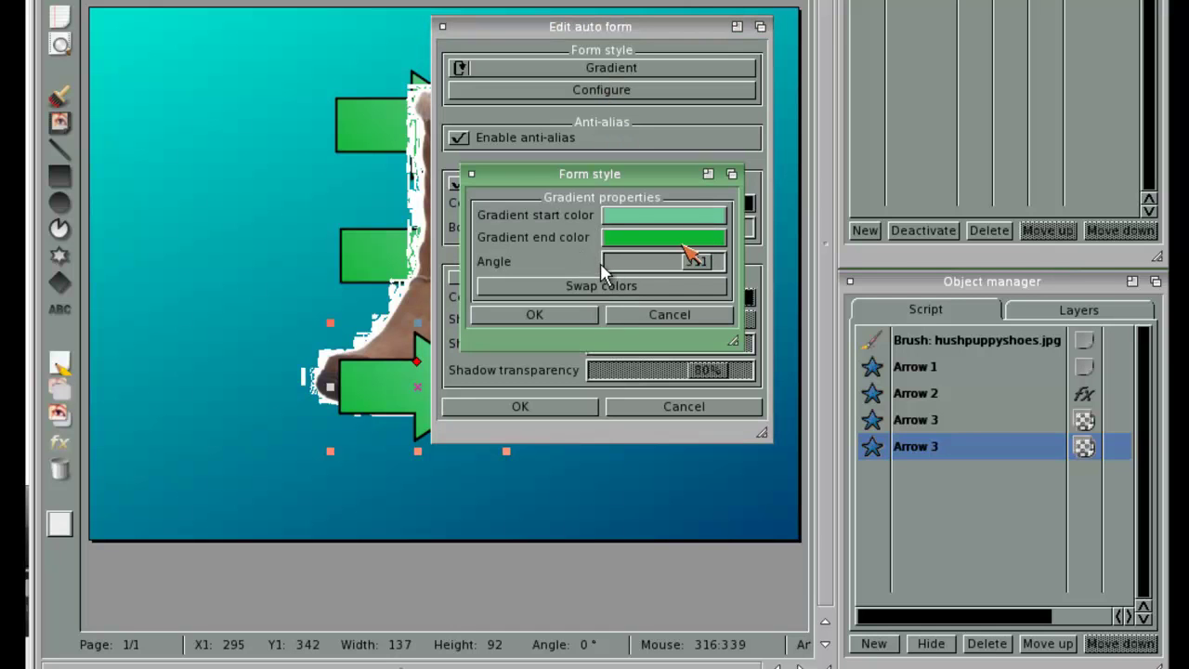
{"action": "left_click", "coordinate": [696, 239]}
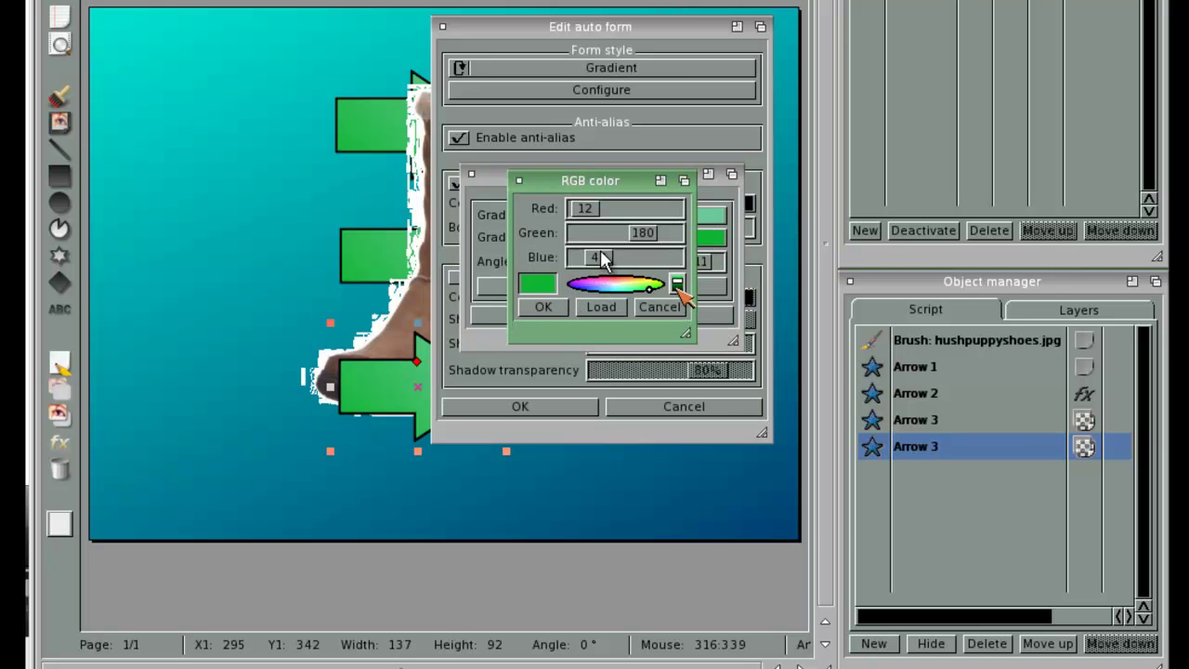
{"action": "left_click", "coordinate": [676, 285]}
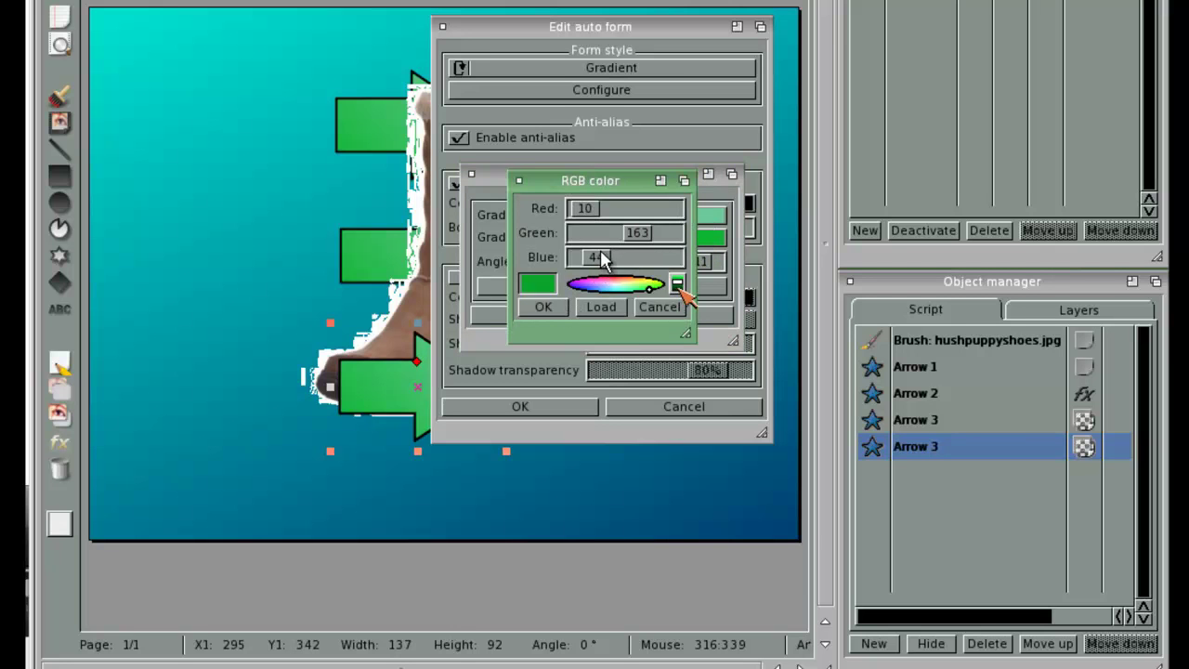
{"action": "left_click", "coordinate": [677, 285]}
{"action": "left_click", "coordinate": [548, 308]}
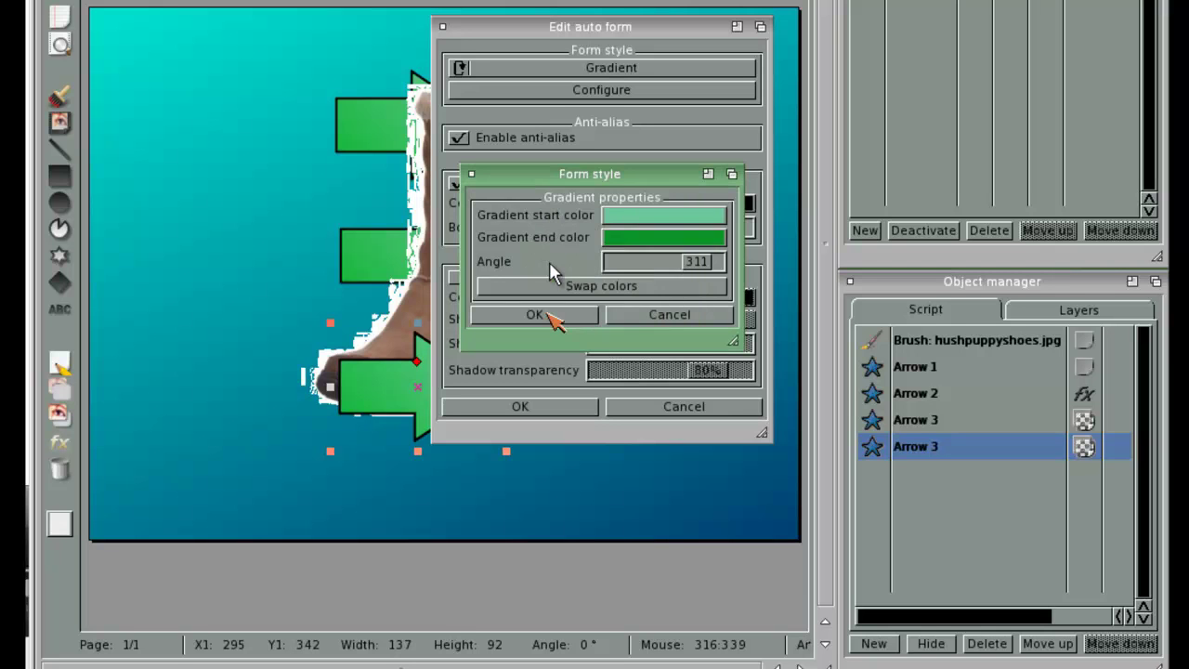
{"action": "left_click", "coordinate": [650, 243]}
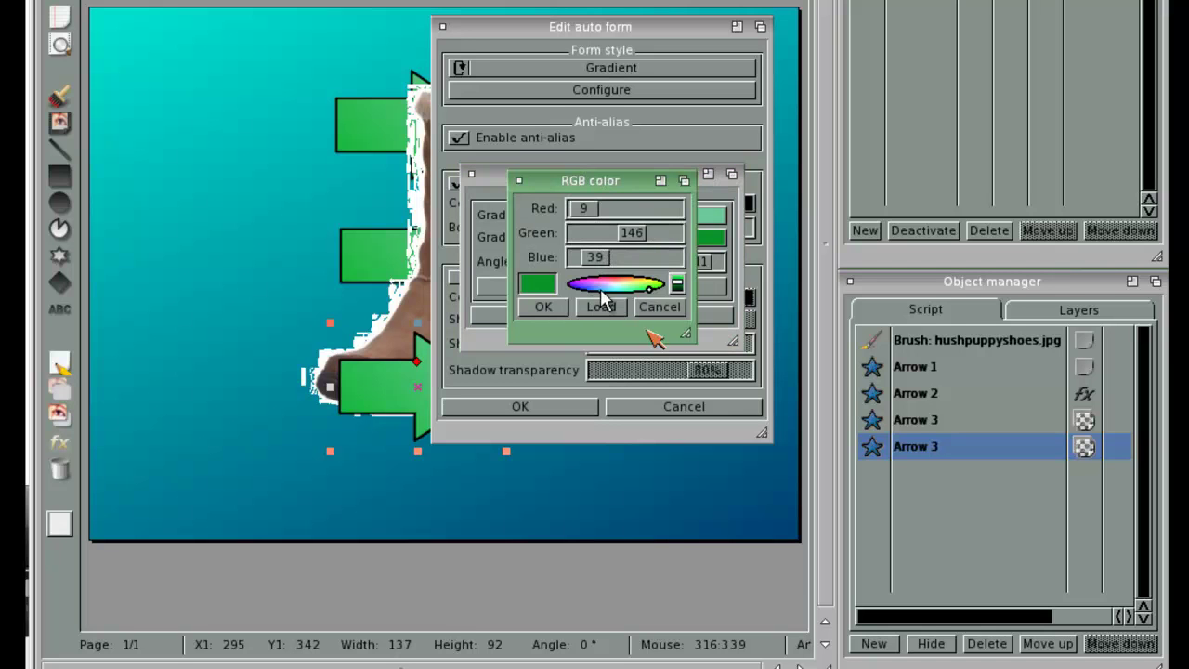
{"action": "left_click", "coordinate": [661, 310]}
Set the duplicated arrow's gradient start color to RGB 100, 183, 142 and apply the form changes
{"action": "left_click", "coordinate": [645, 215]}
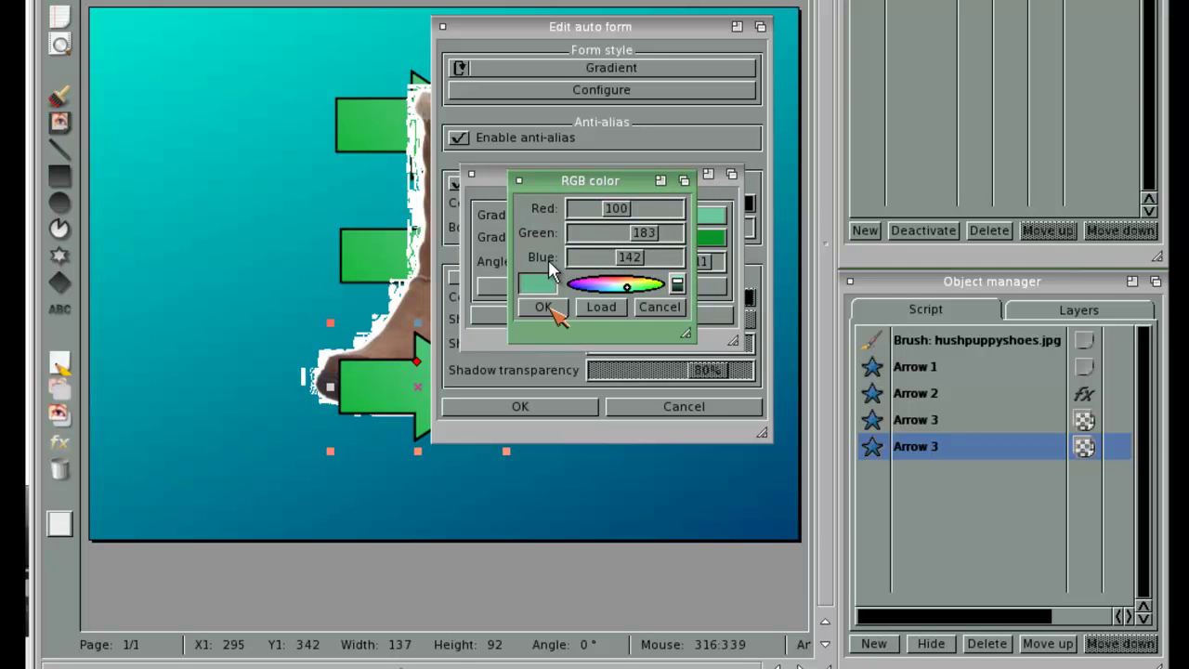
{"action": "left_click", "coordinate": [546, 309]}
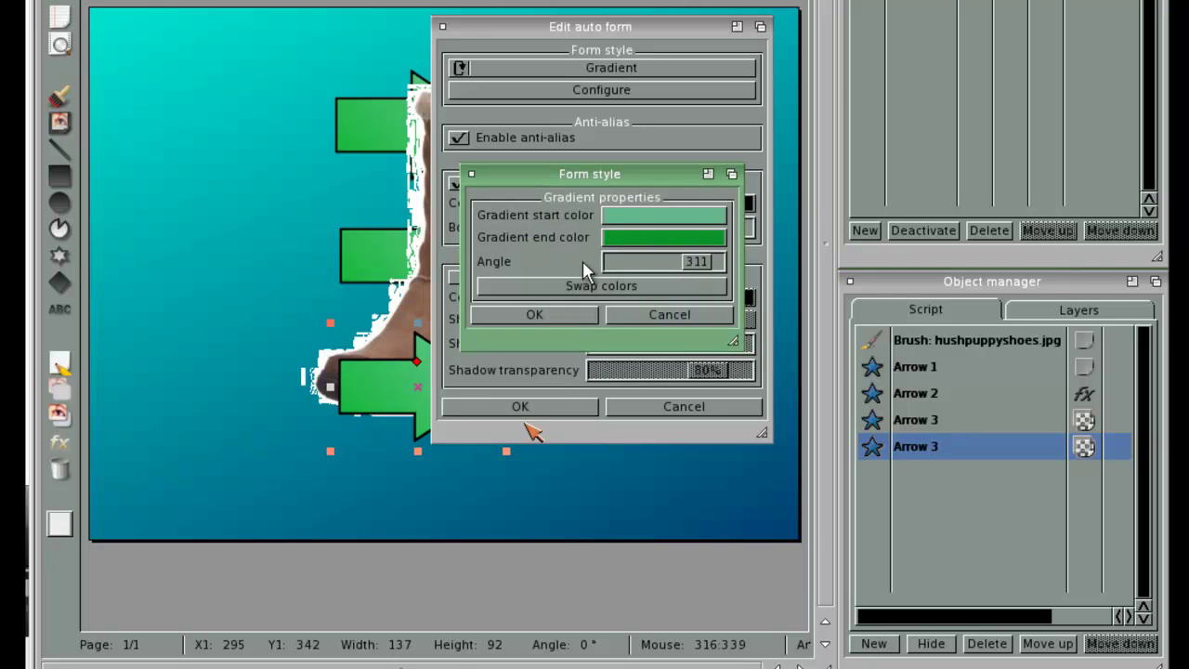
{"action": "left_click", "coordinate": [537, 317]}
{"action": "left_click", "coordinate": [520, 406]}
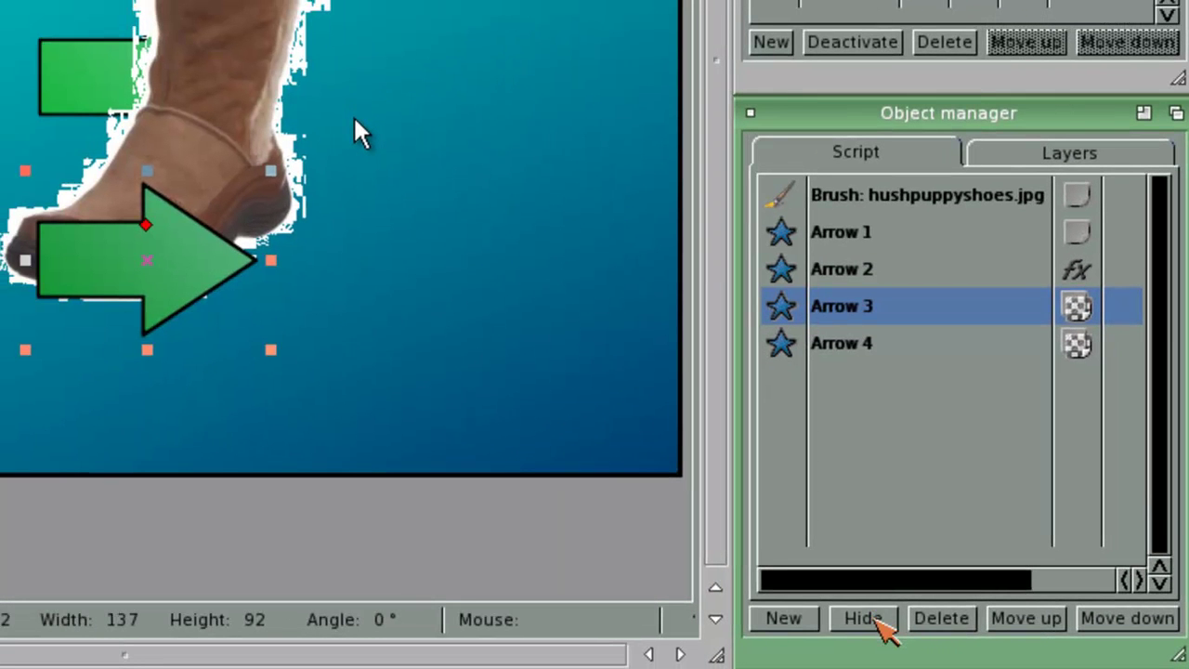
Temporarily hide Arrow 3 and move Arrow 4 aside on the page, restoring both to their previous state
{"action": "left_click", "coordinate": [875, 619]}
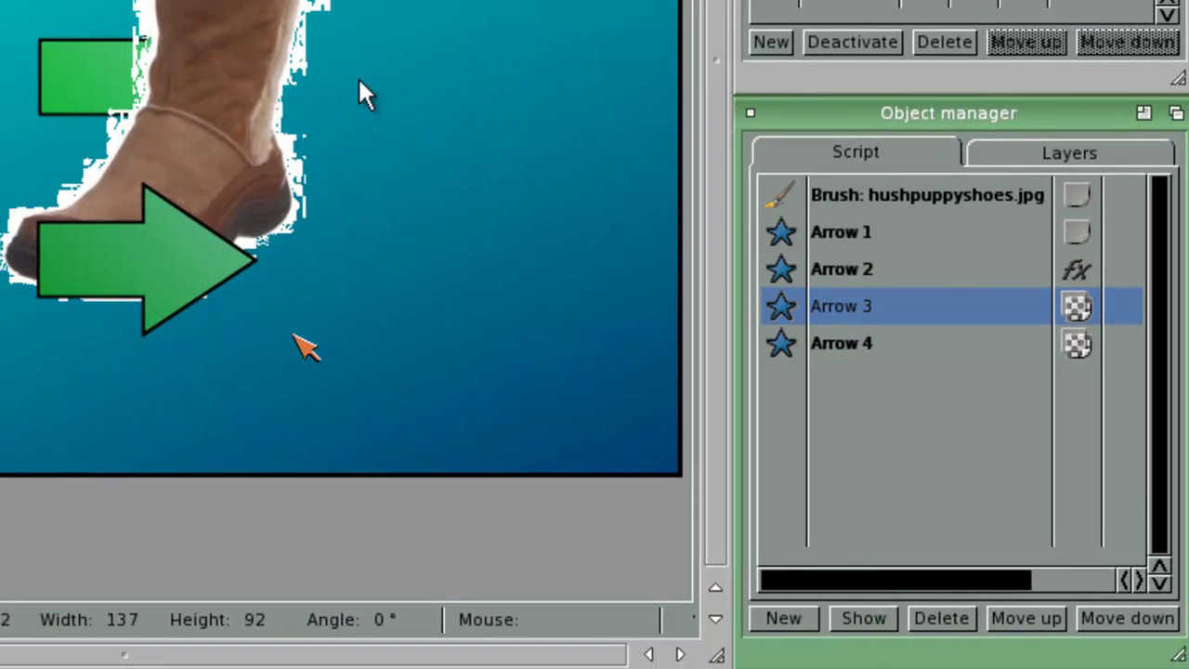
{"action": "left_click", "coordinate": [182, 274]}
{"action": "left_click_drag", "start_coordinate": [182, 275], "coordinate": [232, 309]}
{"action": "left_click", "coordinate": [890, 315]}
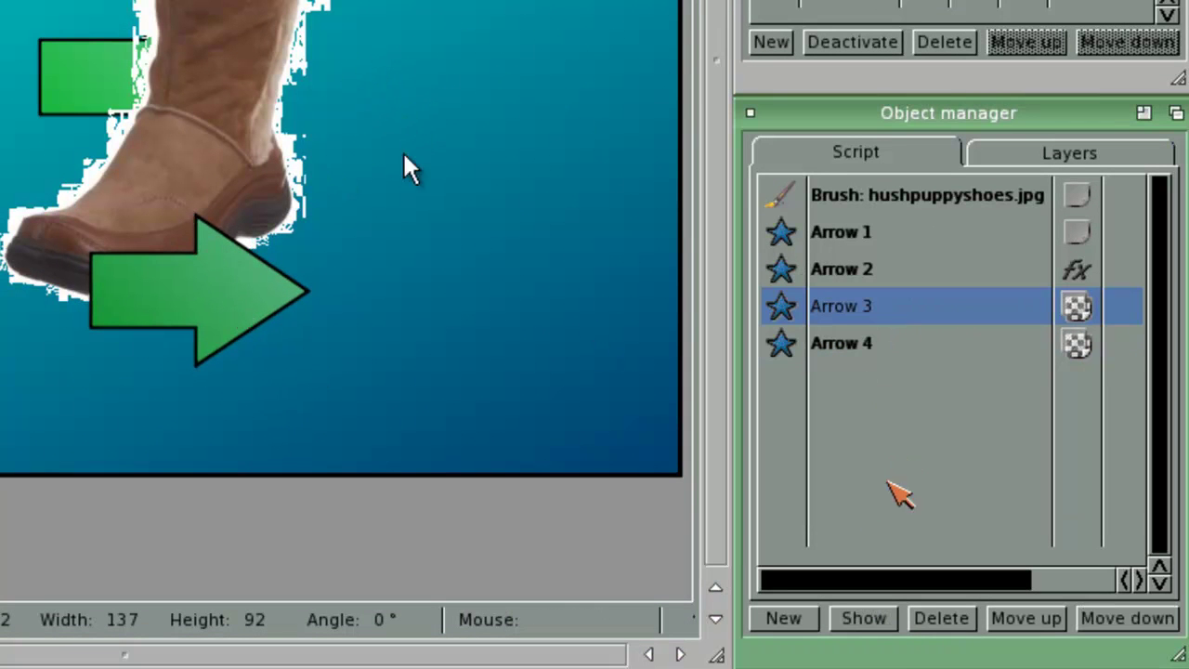
{"action": "left_click", "coordinate": [873, 620]}
{"action": "left_click_drag", "start_coordinate": [268, 316], "coordinate": [215, 288]}
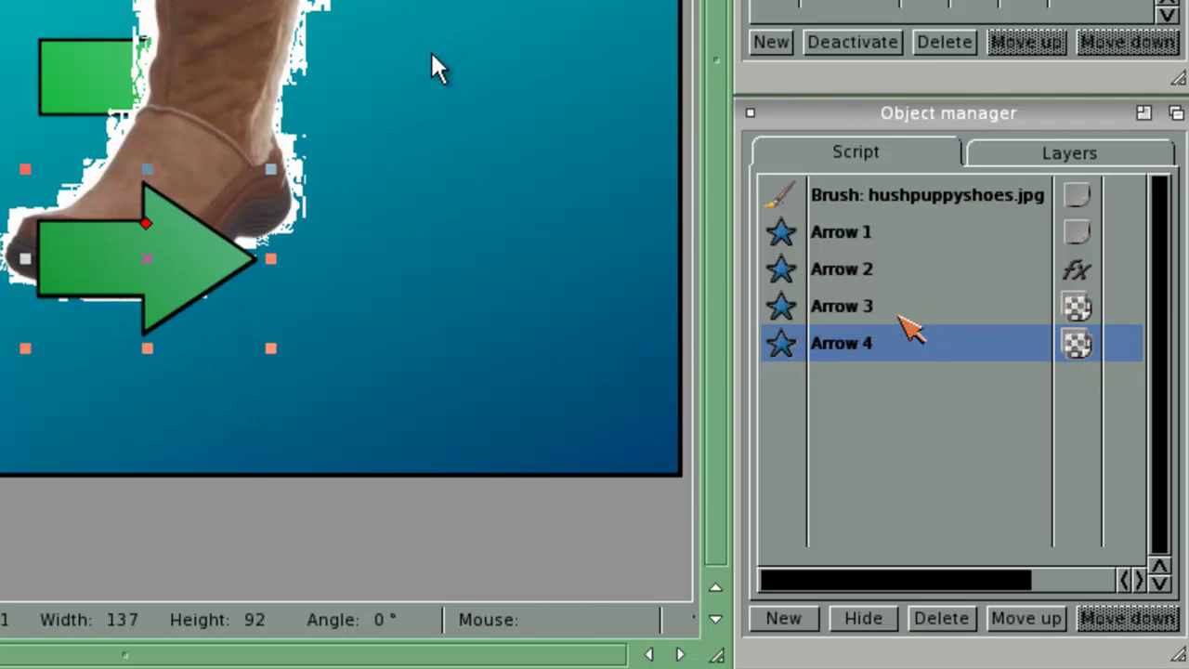
Hide Arrow 3, and enable Hide button with object in Arrow 4's button settings
{"action": "left_click", "coordinate": [870, 307]}
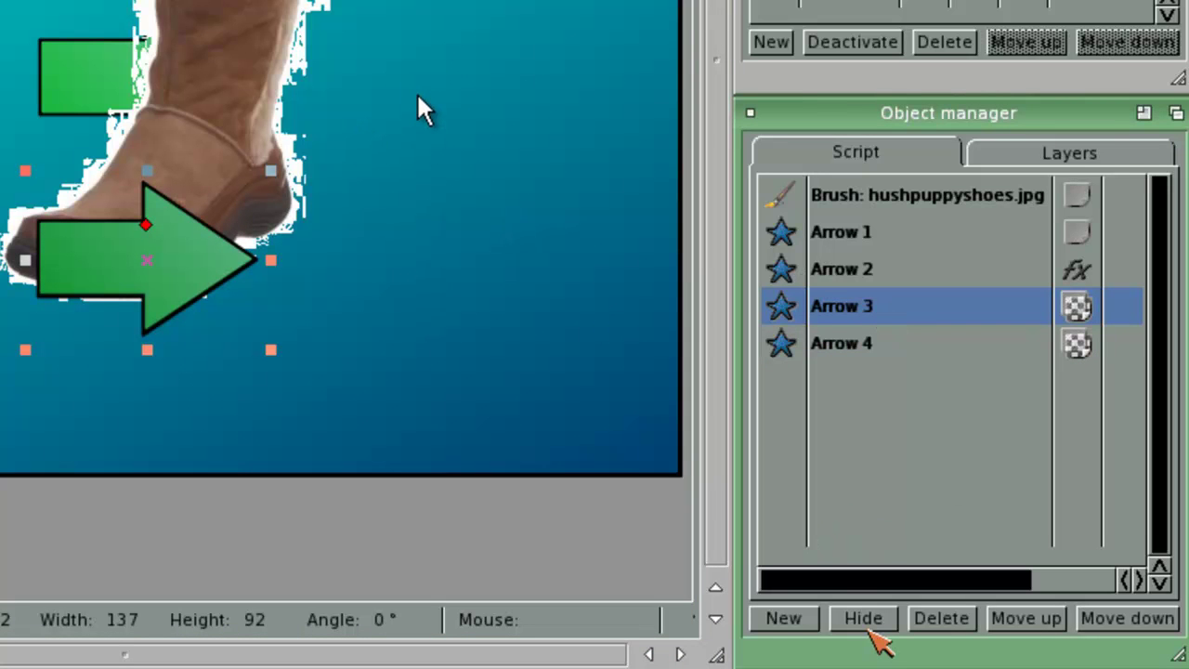
{"action": "left_click", "coordinate": [868, 626]}
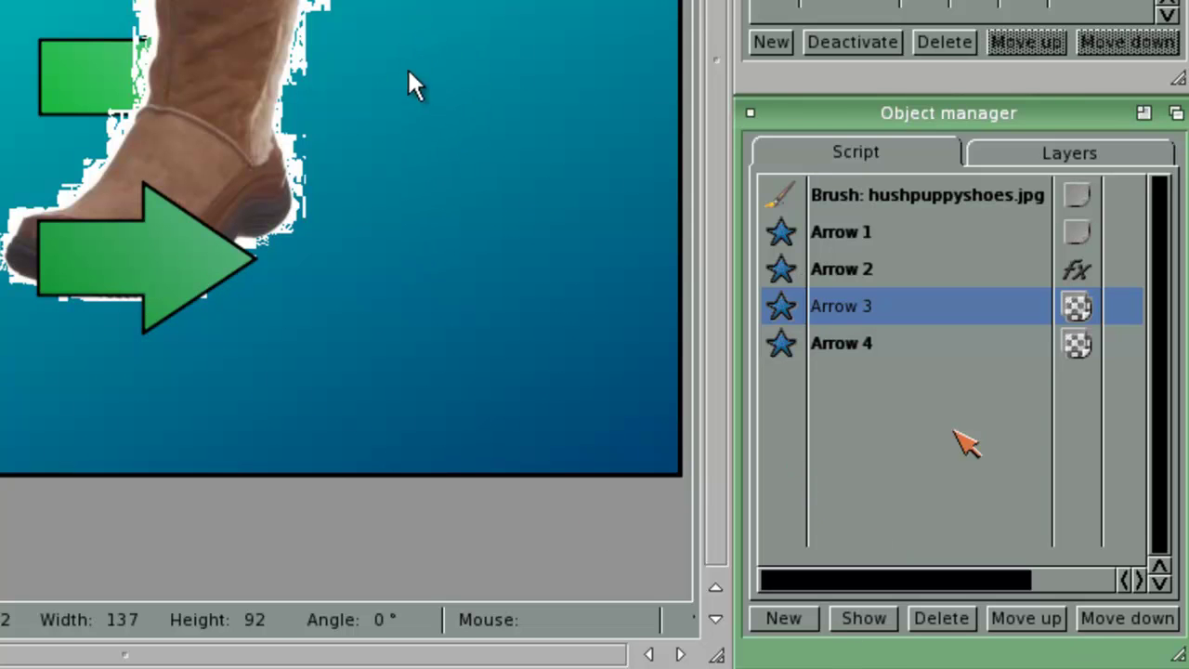
{"action": "left_click", "coordinate": [854, 344]}
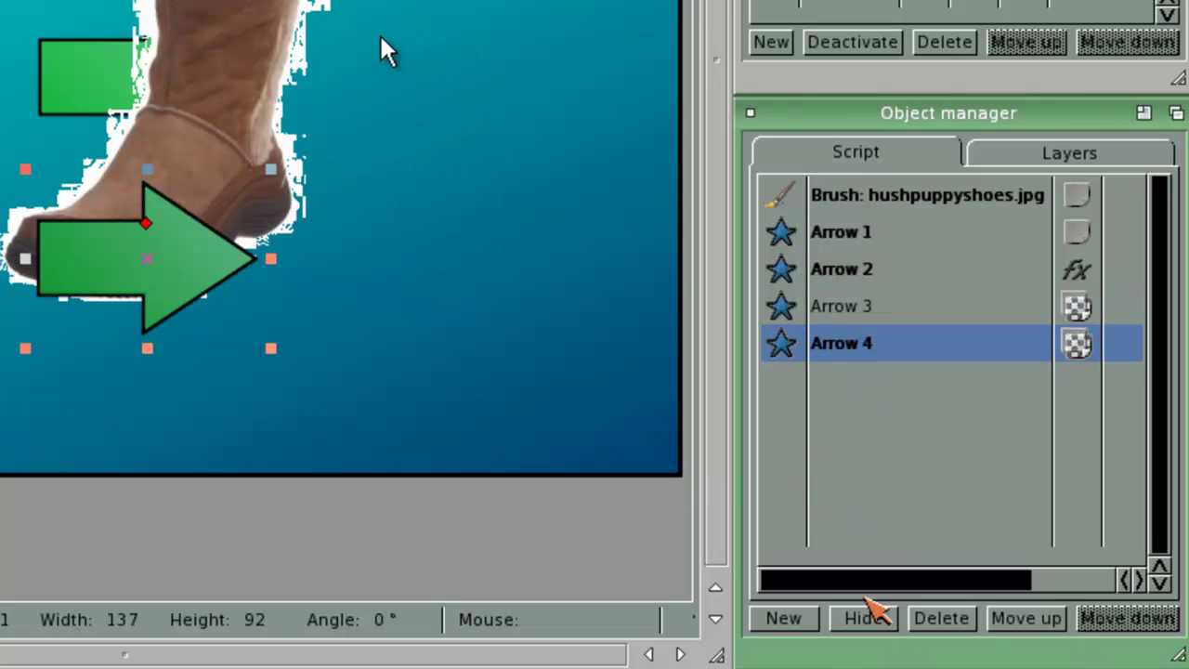
{"action": "left_click_drag", "start_coordinate": [868, 580], "coordinate": [943, 595]}
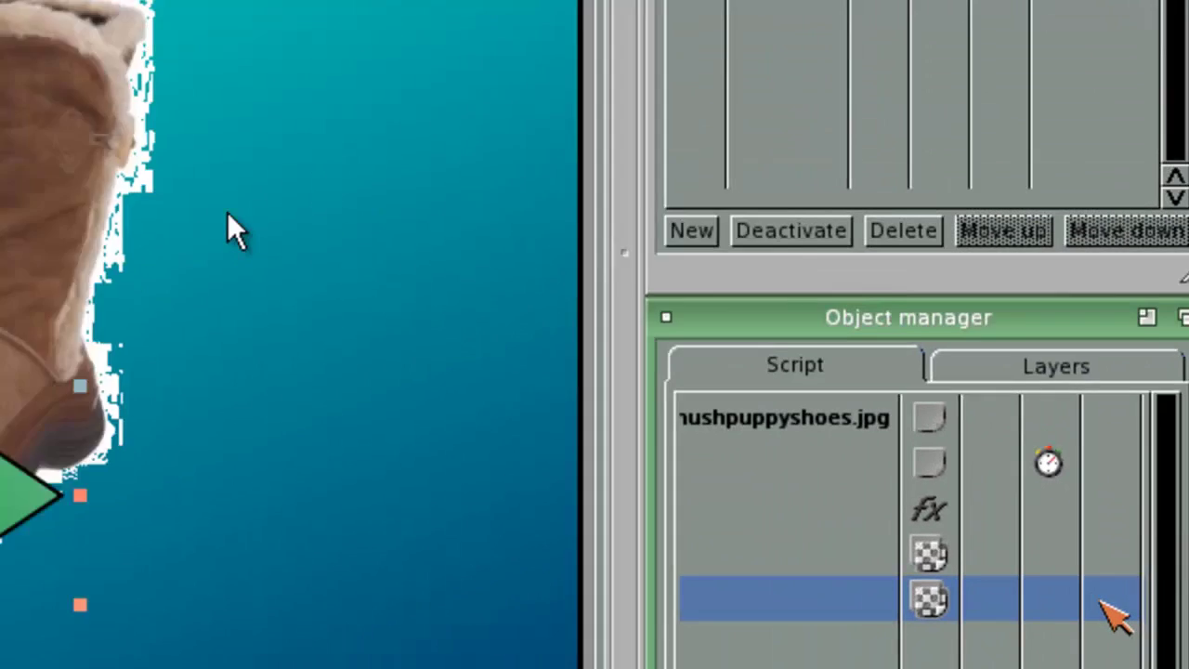
{"action": "double_click", "coordinate": [998, 556]}
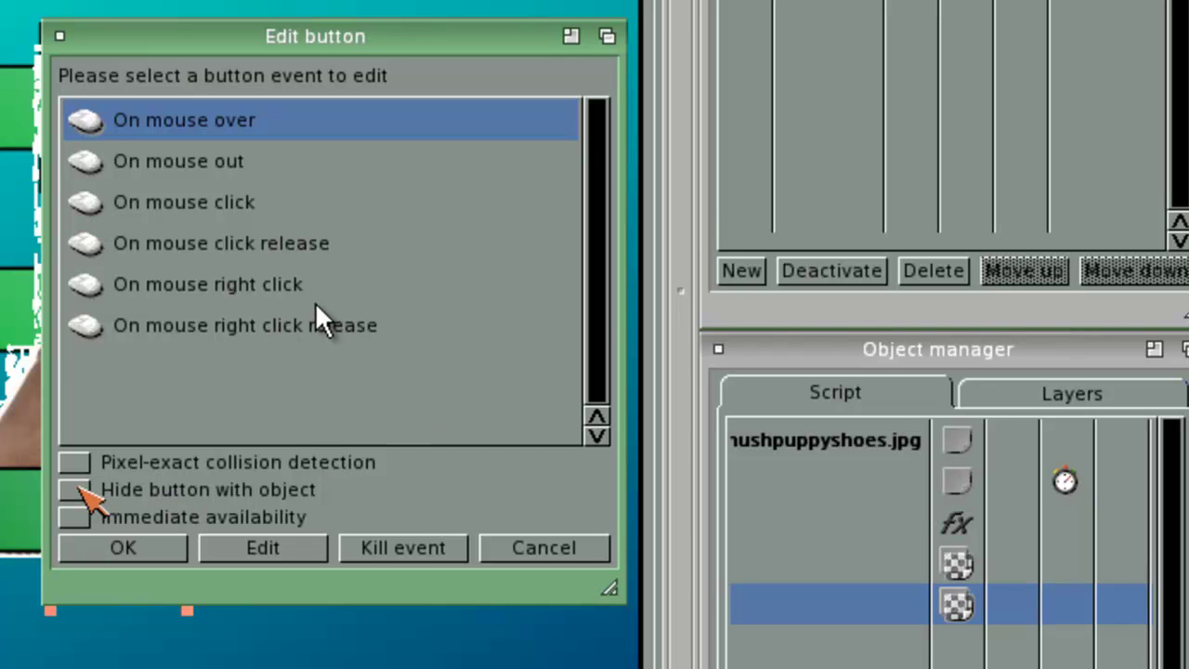
{"action": "left_click", "coordinate": [78, 488]}
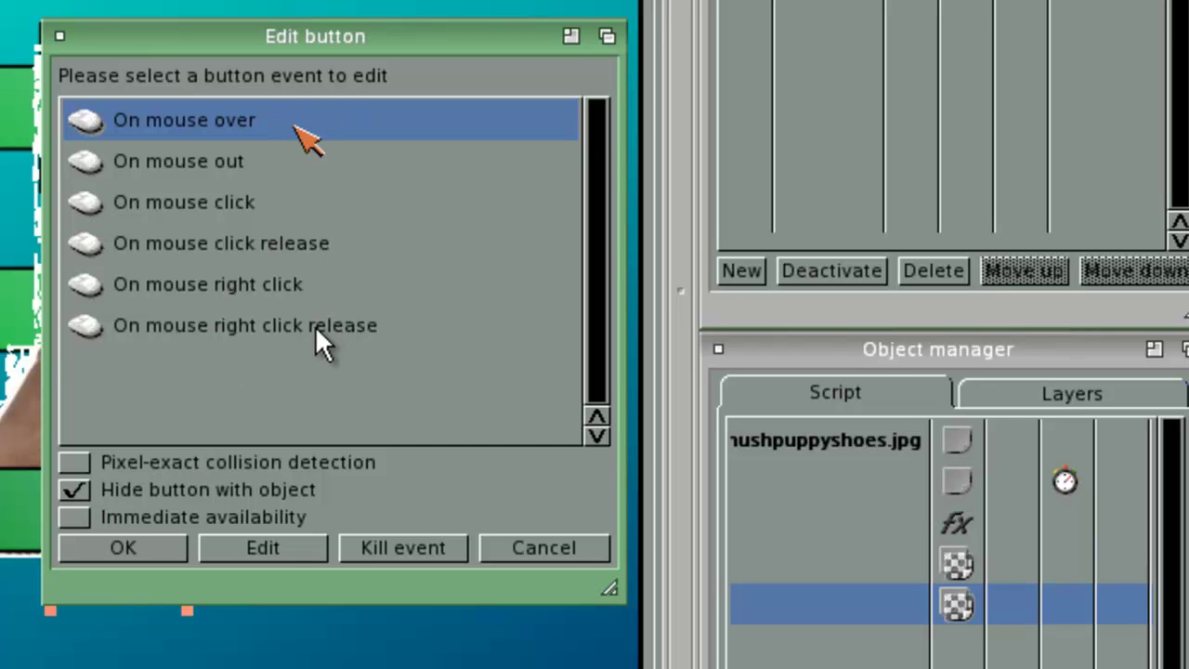
Add a Show object event targeting Arrow 3 to Arrow 4's On mouse over event list
{"action": "double_click", "coordinate": [296, 127]}
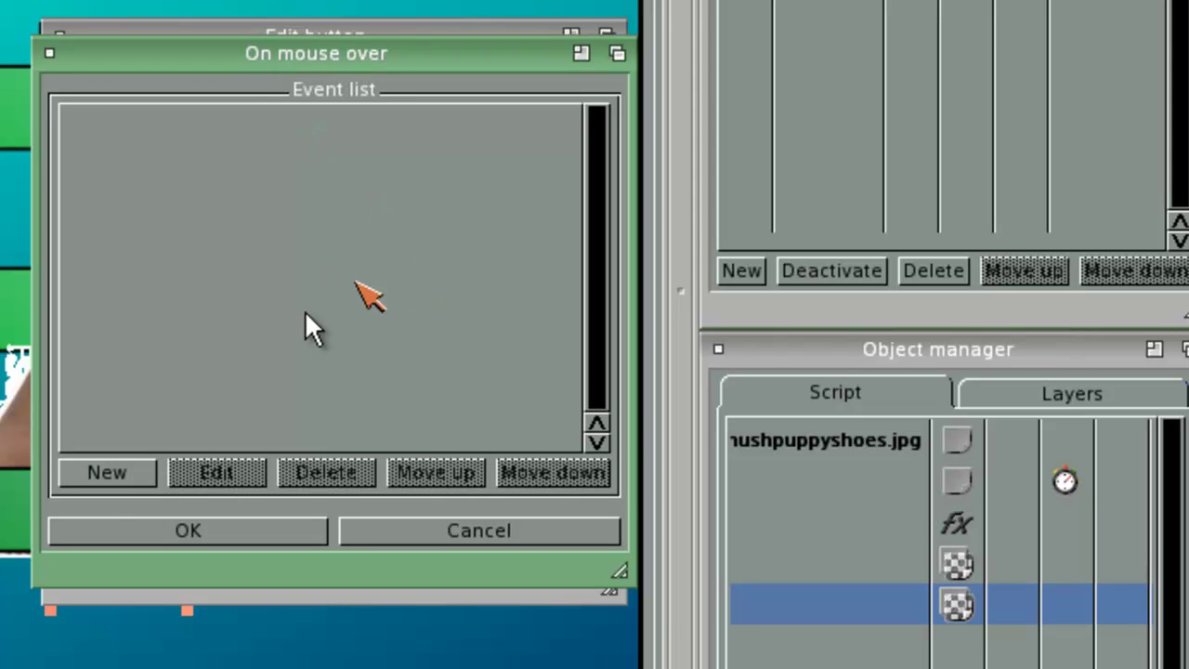
{"action": "left_click", "coordinate": [124, 474]}
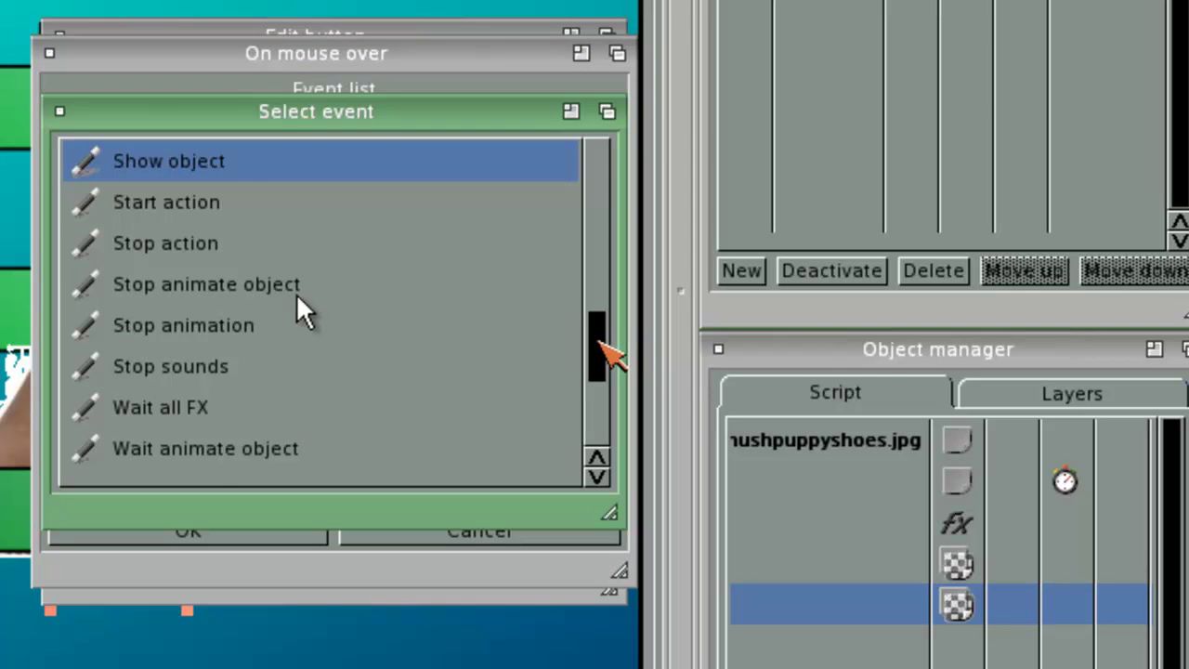
{"action": "left_click_drag", "start_coordinate": [602, 342], "coordinate": [599, 328]}
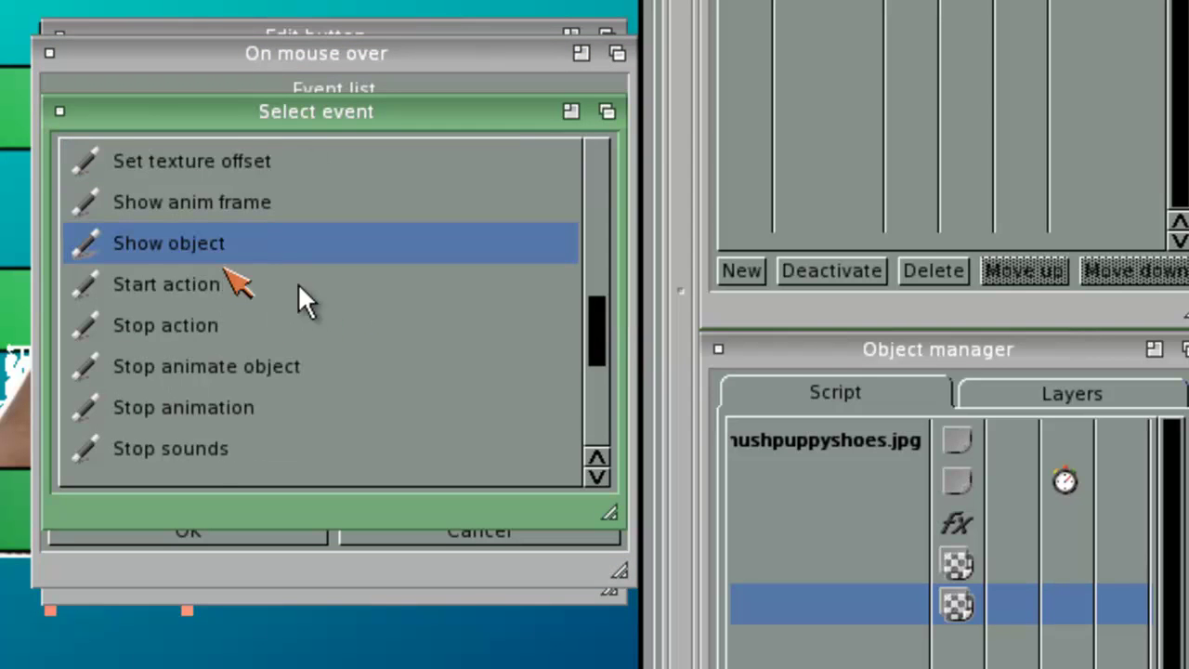
{"action": "double_click", "coordinate": [194, 253]}
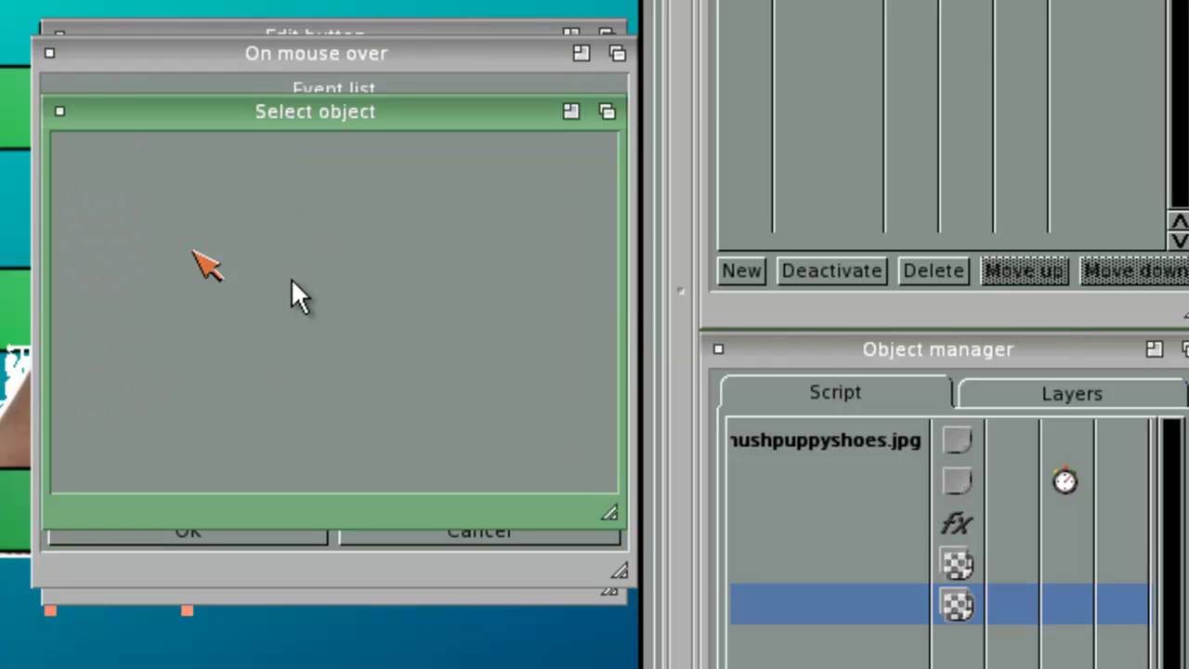
{"action": "left_click", "coordinate": [161, 284]}
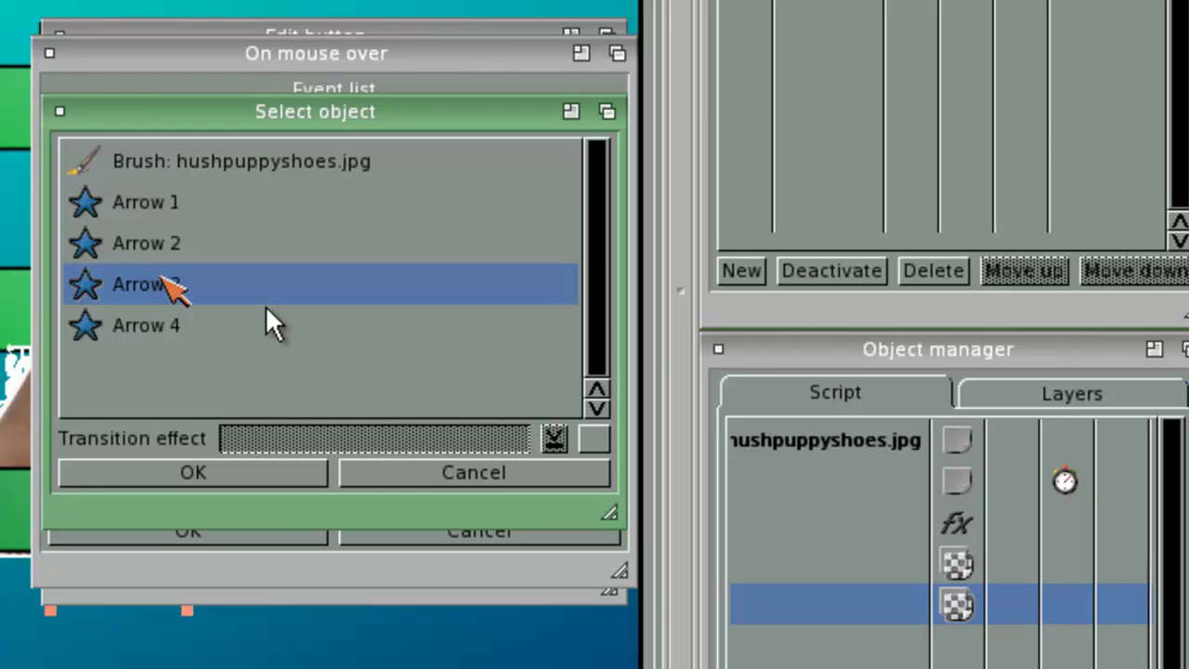
{"action": "left_click", "coordinate": [189, 468]}
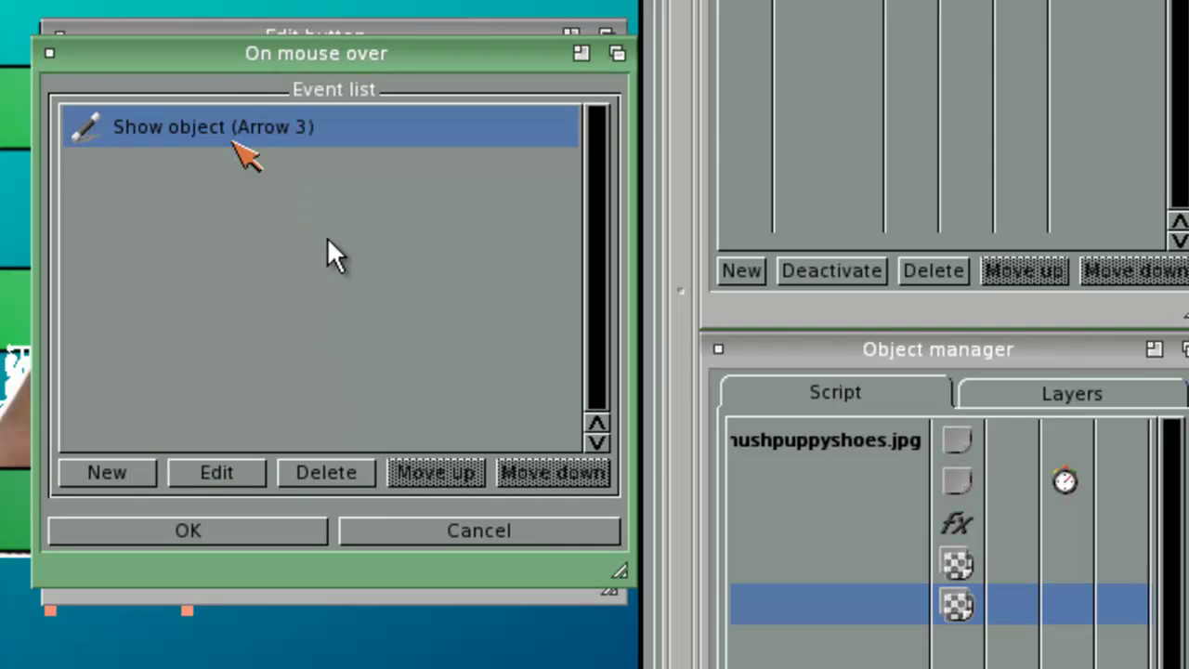
Add a Hide object event targeting Arrow 4 to the On mouse over list, and apply Arrow 4's button settings
{"action": "left_click", "coordinate": [106, 473]}
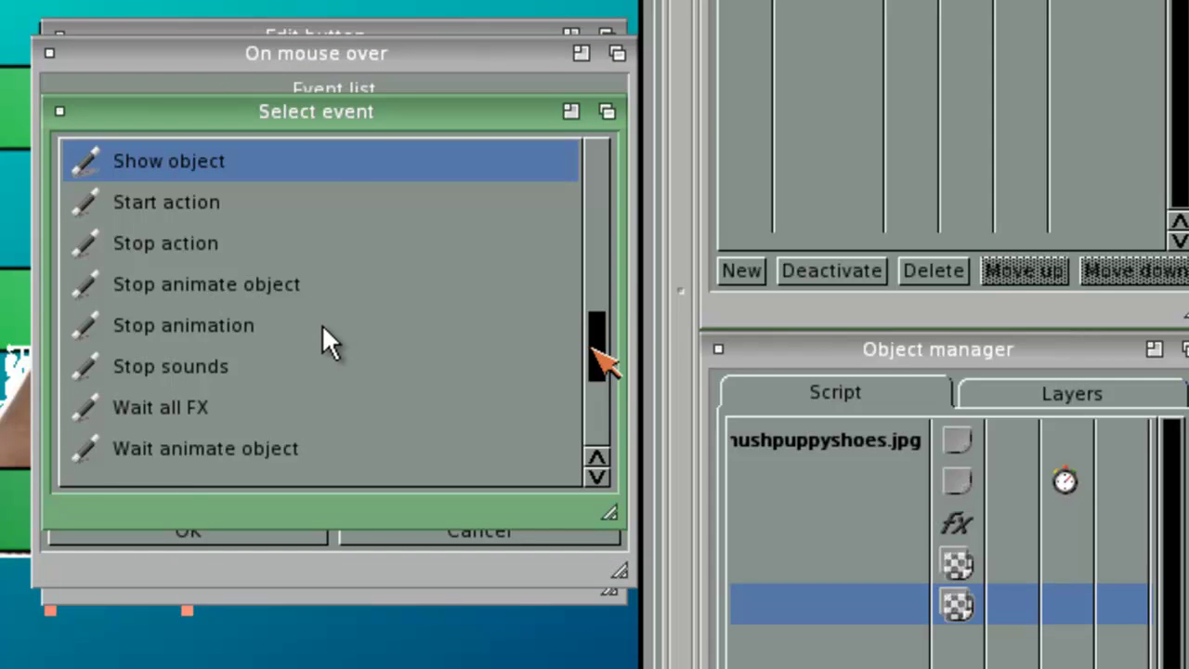
{"action": "left_click_drag", "start_coordinate": [594, 351], "coordinate": [623, 225]}
{"action": "left_click", "coordinate": [186, 401]}
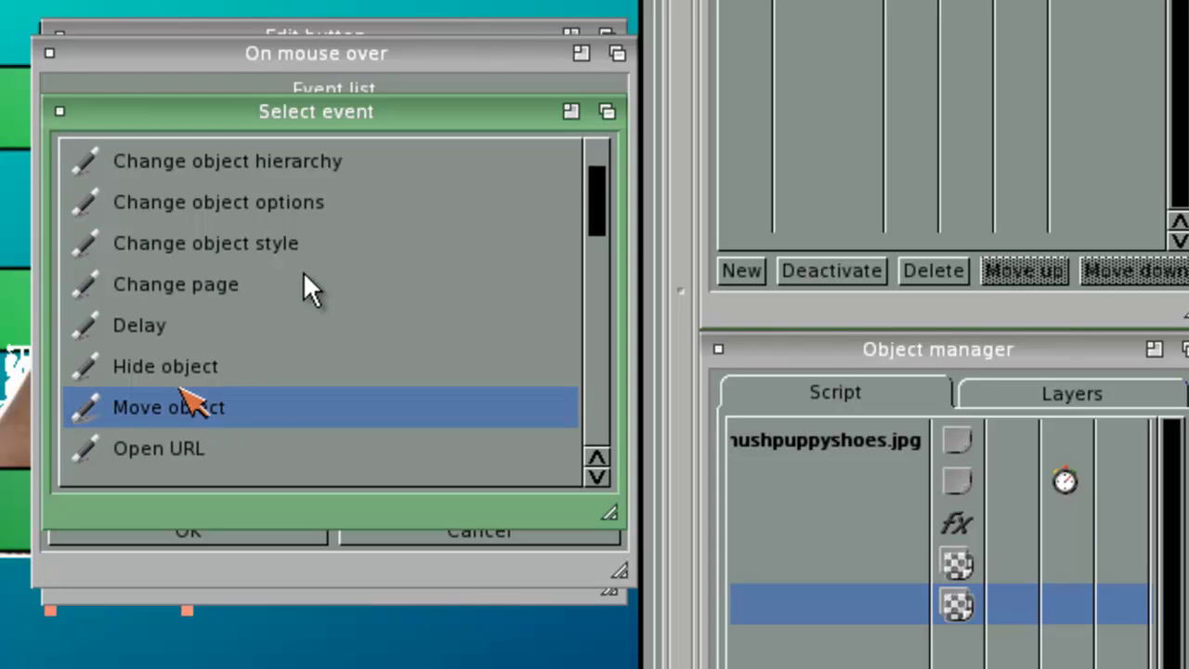
{"action": "double_click", "coordinate": [191, 356]}
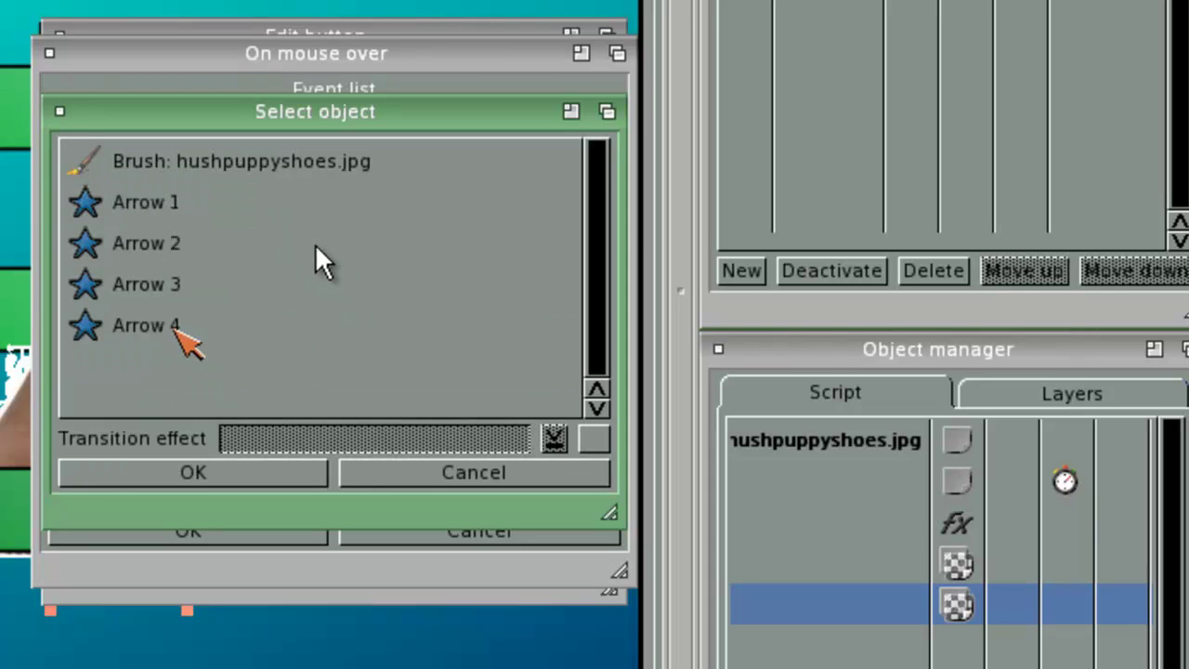
{"action": "double_click", "coordinate": [158, 329]}
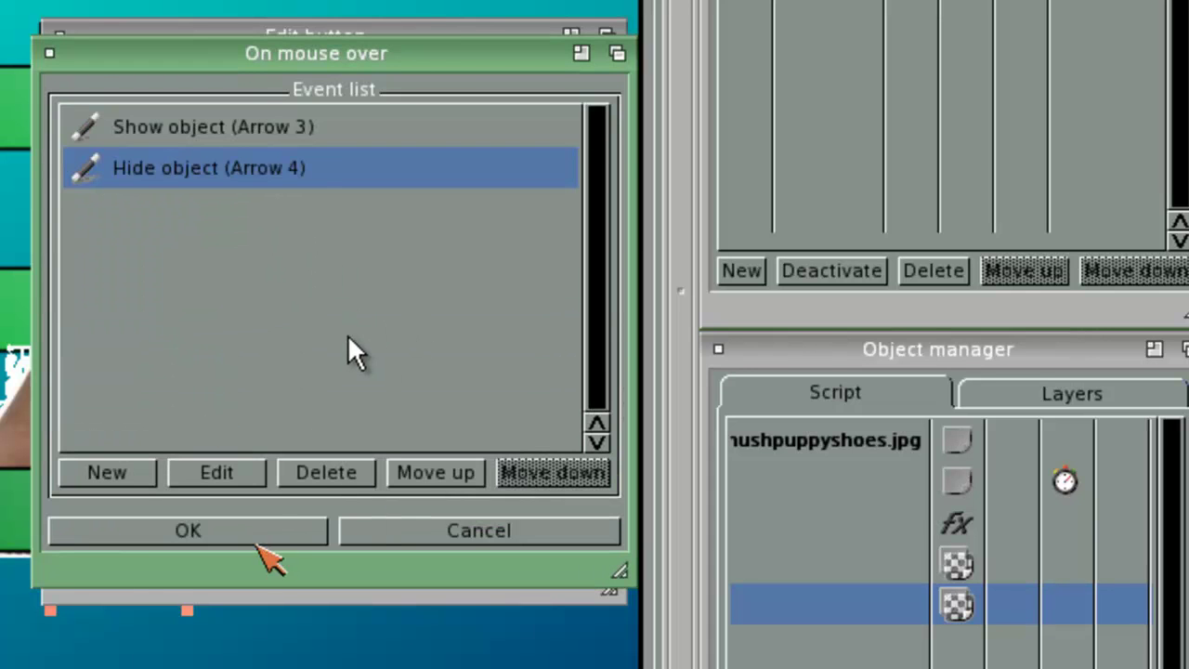
{"action": "left_click", "coordinate": [262, 546]}
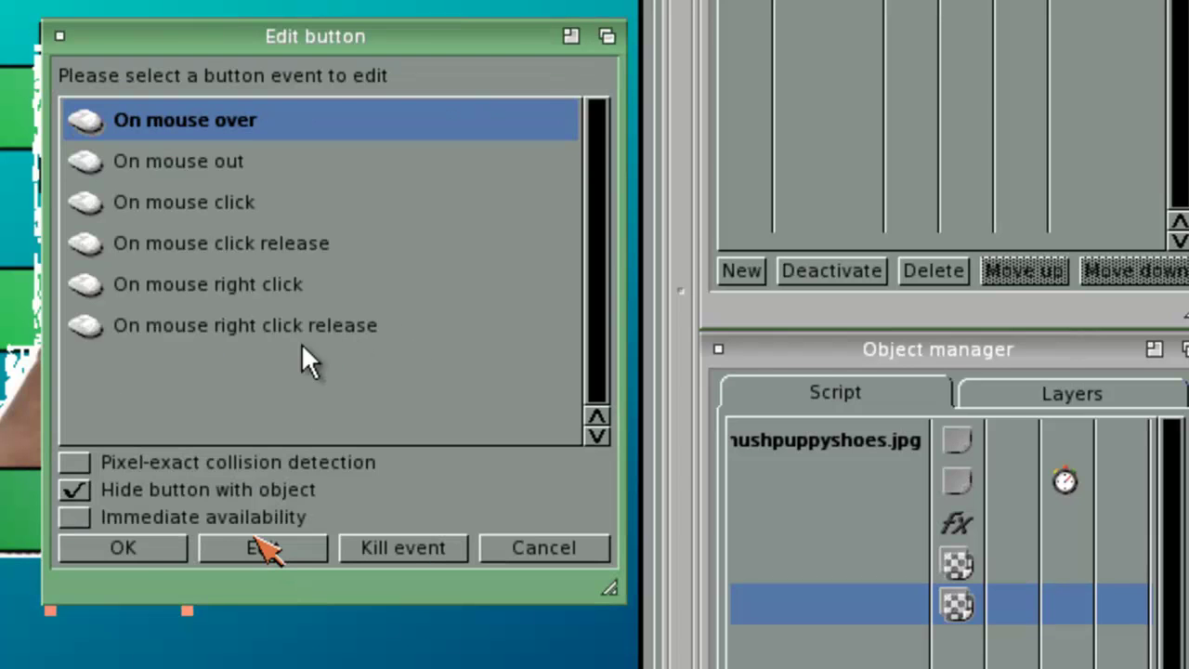
{"action": "left_click", "coordinate": [125, 548]}
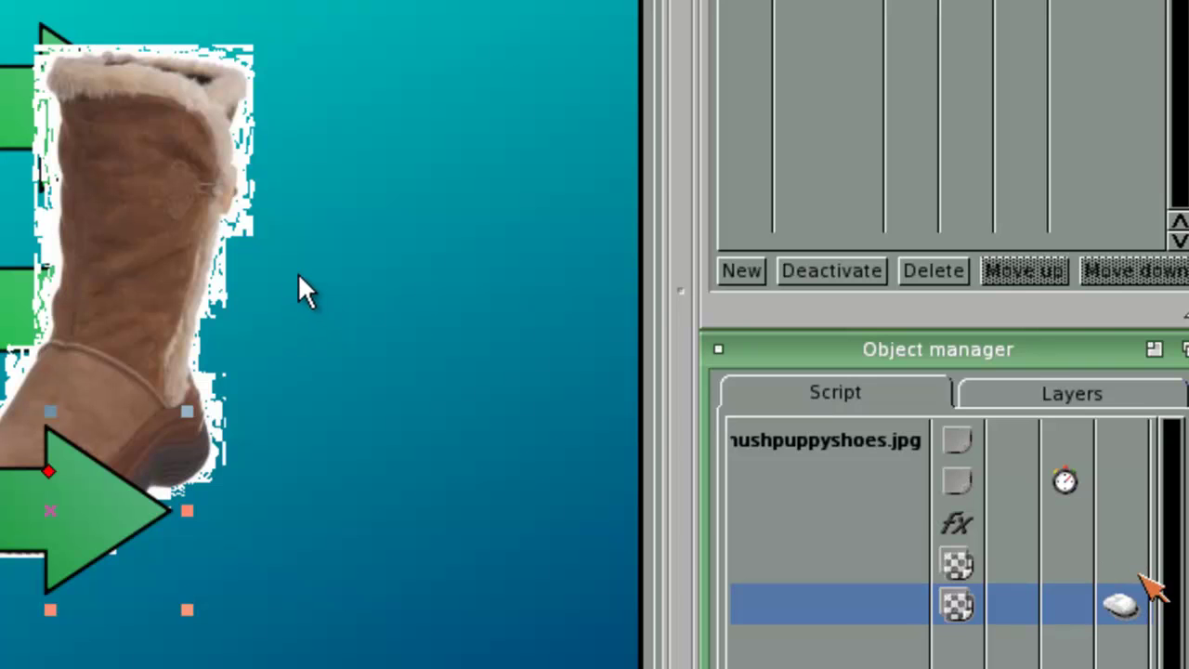
Enable Hide button with object in Arrow 3's button settings and accept the dialog
{"action": "double_click", "coordinate": [1135, 566]}
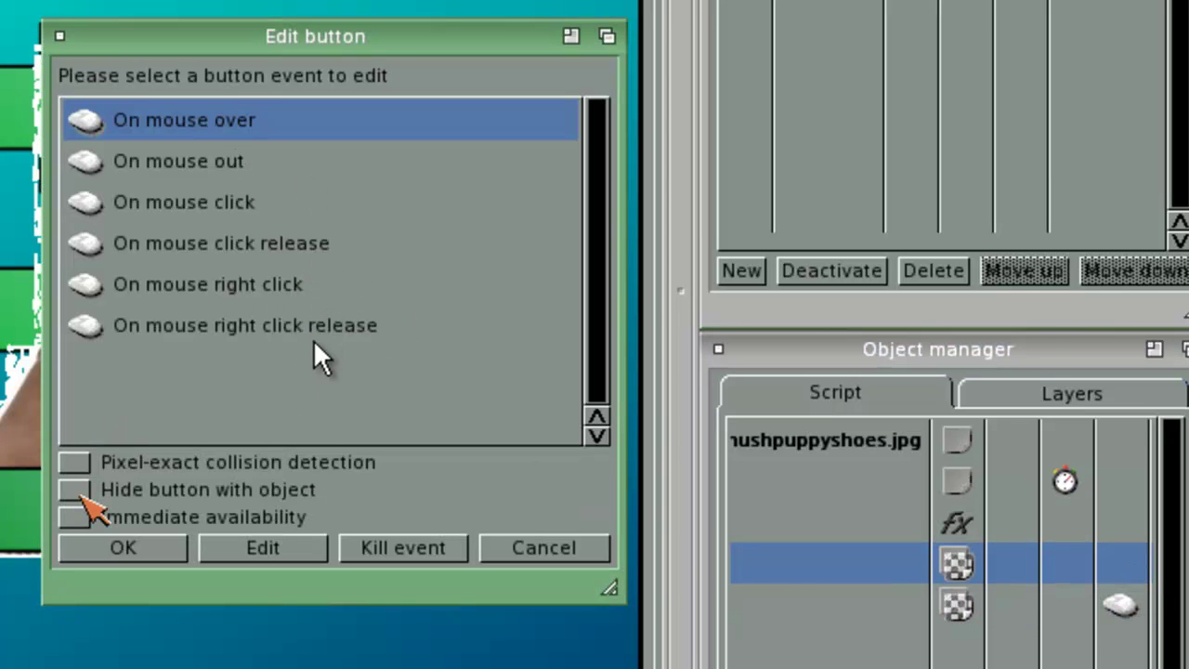
{"action": "left_click", "coordinate": [83, 489]}
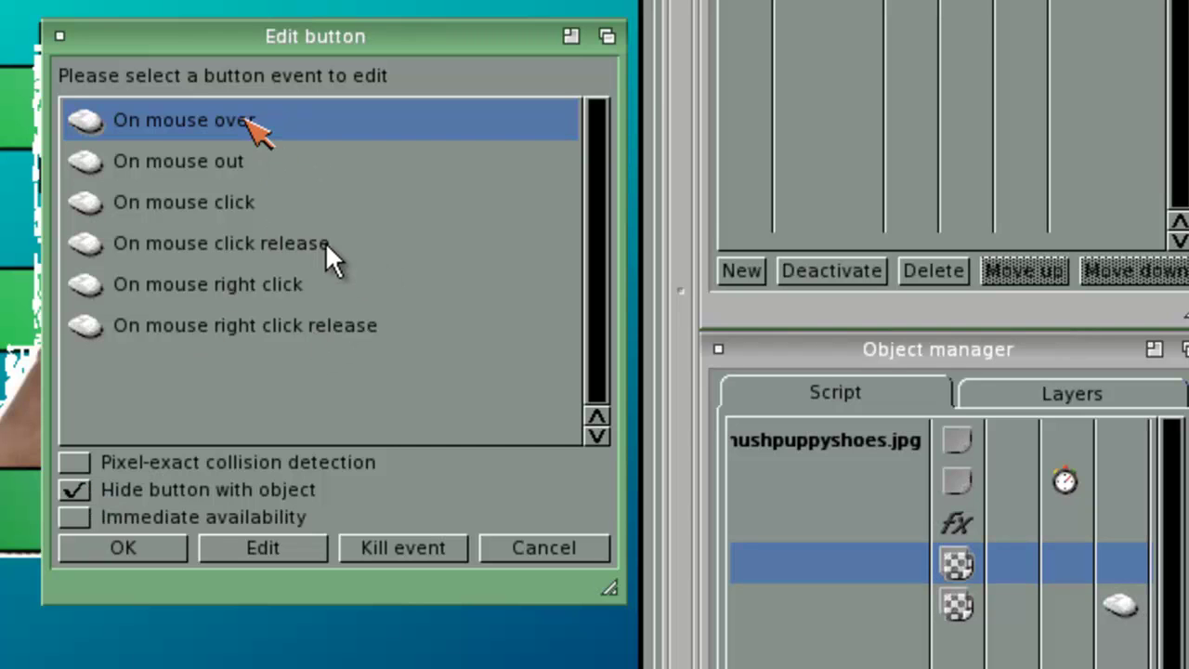
{"action": "left_click", "coordinate": [254, 170]}
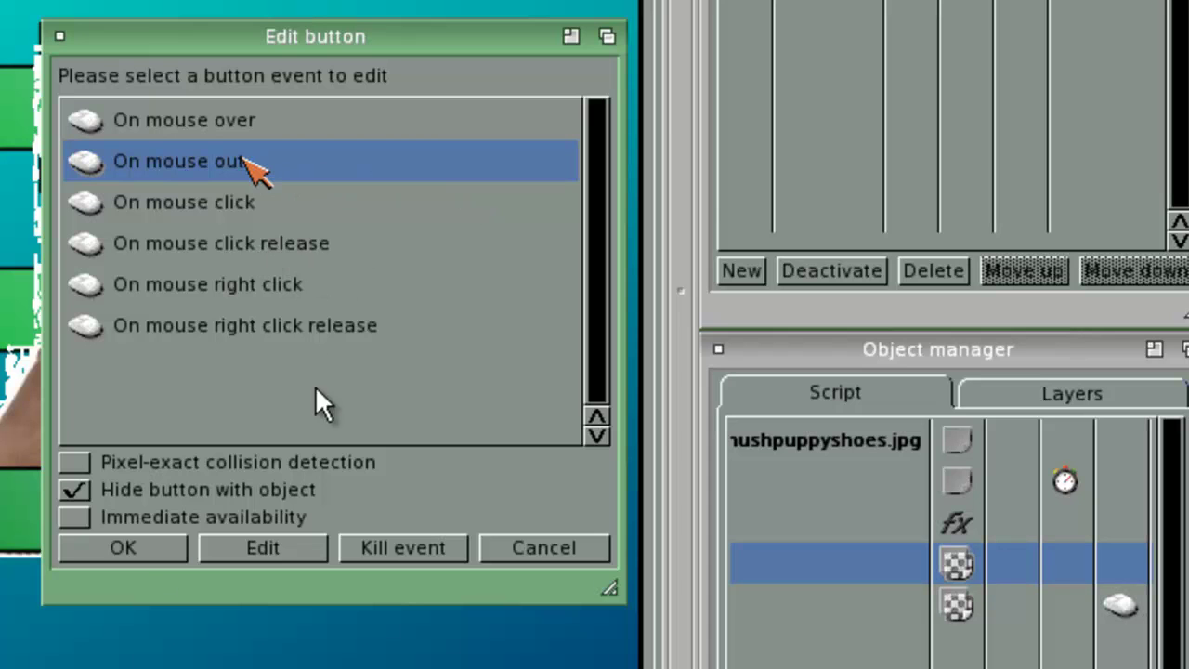
{"action": "left_click", "coordinate": [148, 561]}
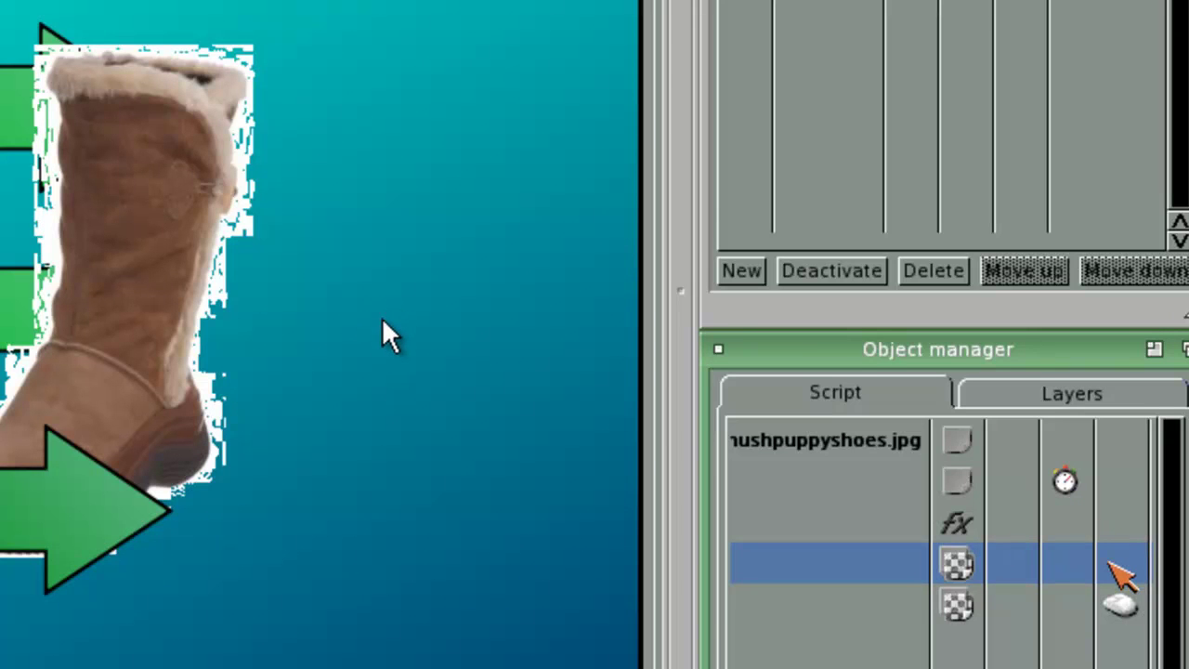
Add a Hide object event targeting Arrow 3 to Arrow 3's On mouse out event list
{"action": "left_click", "coordinate": [1112, 569]}
{"action": "double_click", "coordinate": [159, 162]}
{"action": "left_click", "coordinate": [128, 476]}
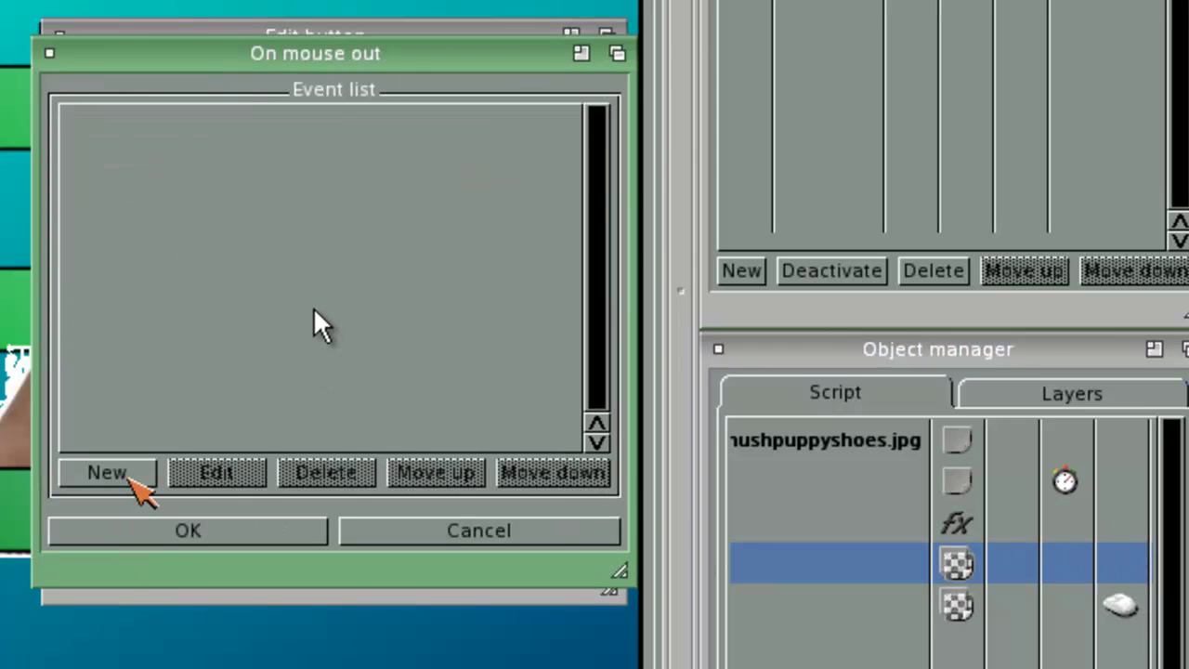
{"action": "double_click", "coordinate": [236, 159]}
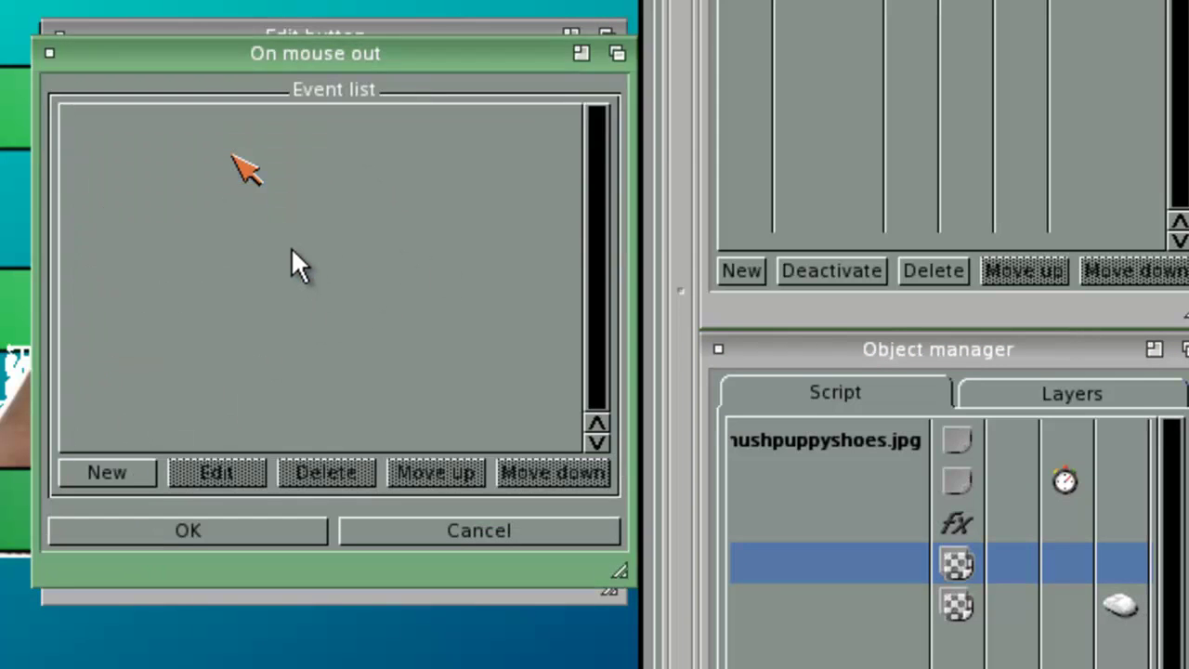
{"action": "left_click", "coordinate": [169, 284]}
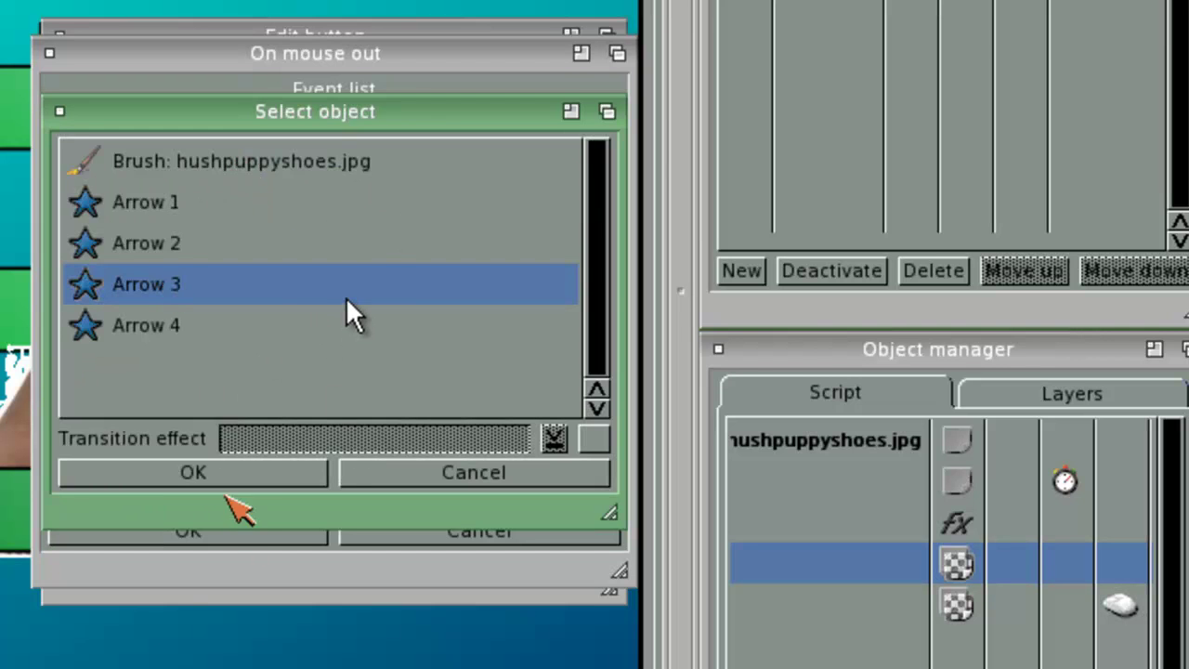
{"action": "left_click", "coordinate": [231, 479]}
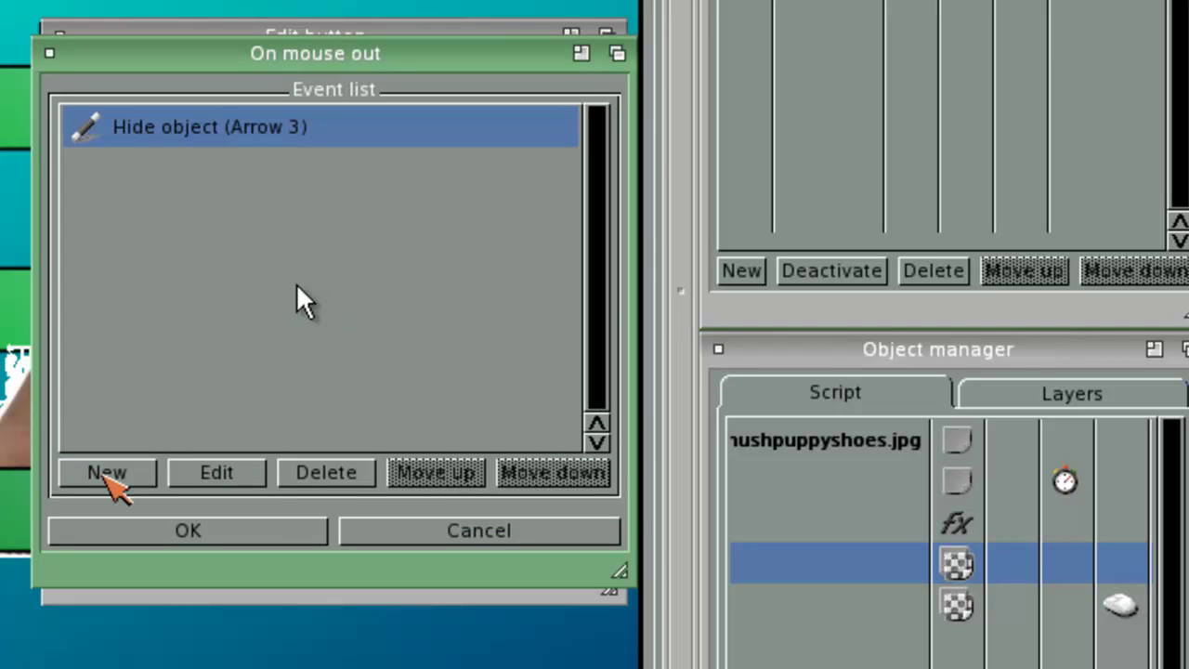
Add a Show object event targeting Arrow 4 to Arrow 3's On mouse out list, apply the button settings, and play the project
{"action": "left_click", "coordinate": [107, 473]}
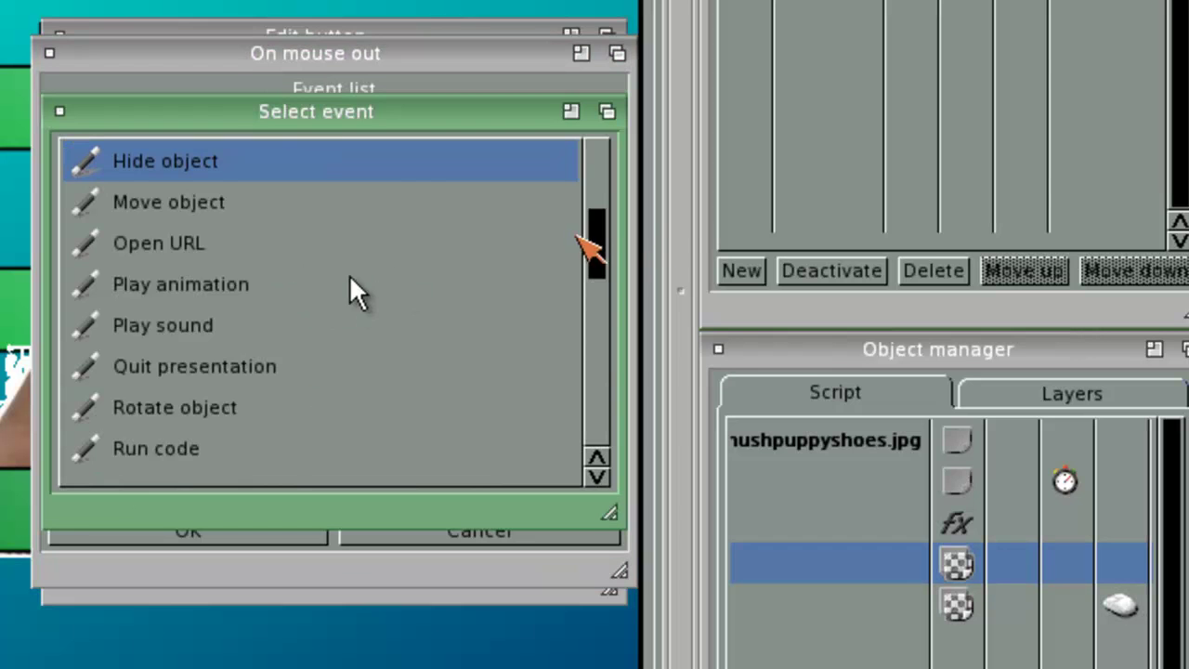
{"action": "left_click_drag", "start_coordinate": [591, 237], "coordinate": [579, 321]}
{"action": "left_click", "coordinate": [167, 297]}
{"action": "left_click", "coordinate": [169, 290]}
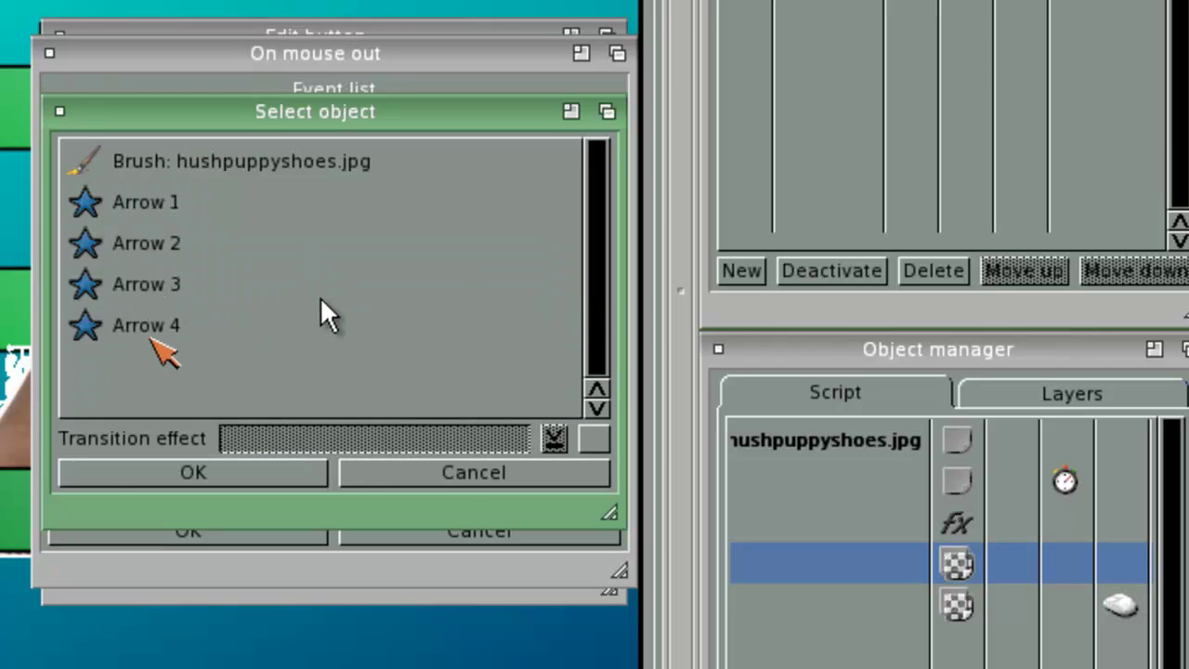
{"action": "double_click", "coordinate": [153, 334]}
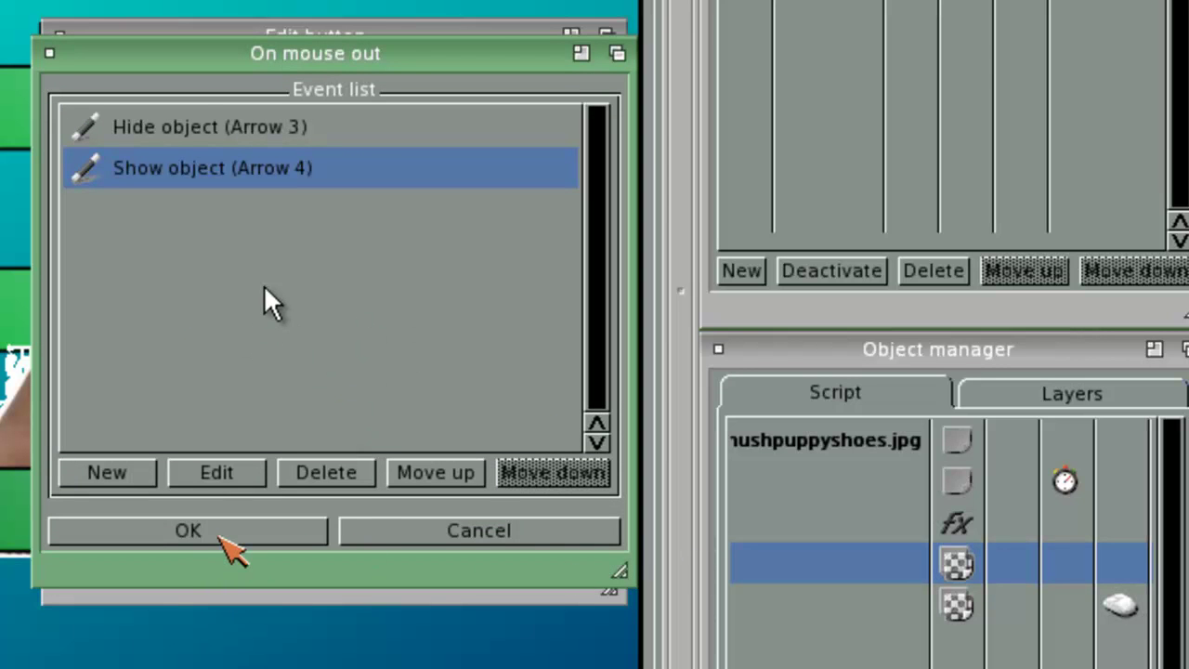
{"action": "left_click", "coordinate": [223, 536]}
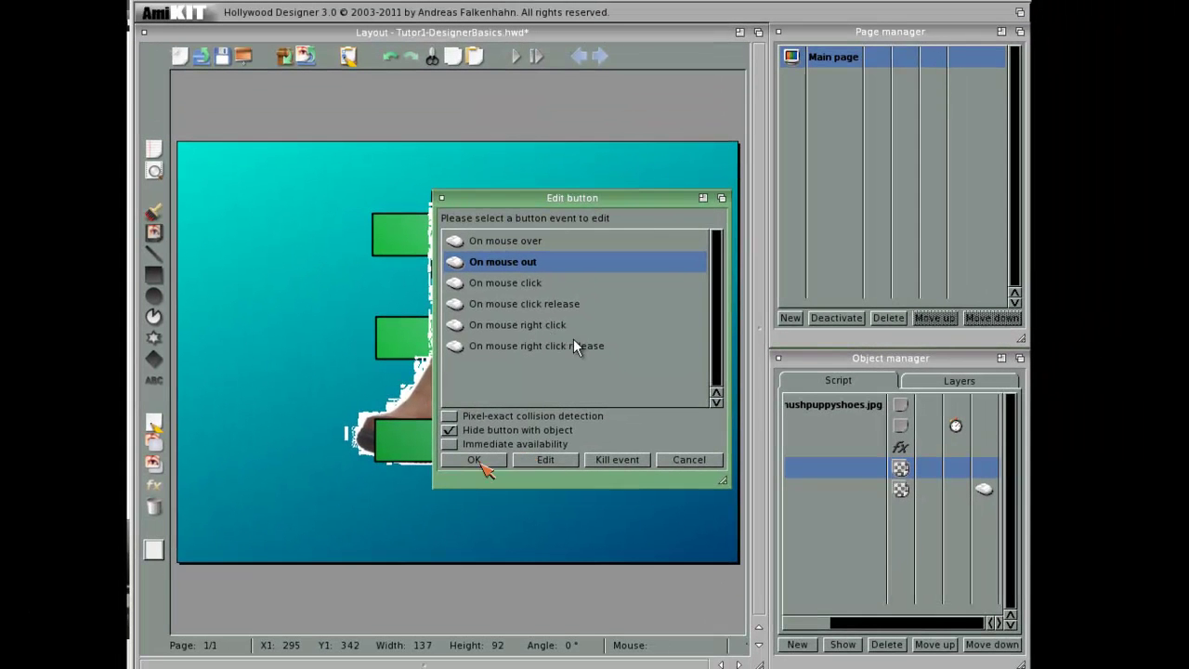
{"action": "left_click", "coordinate": [482, 461]}
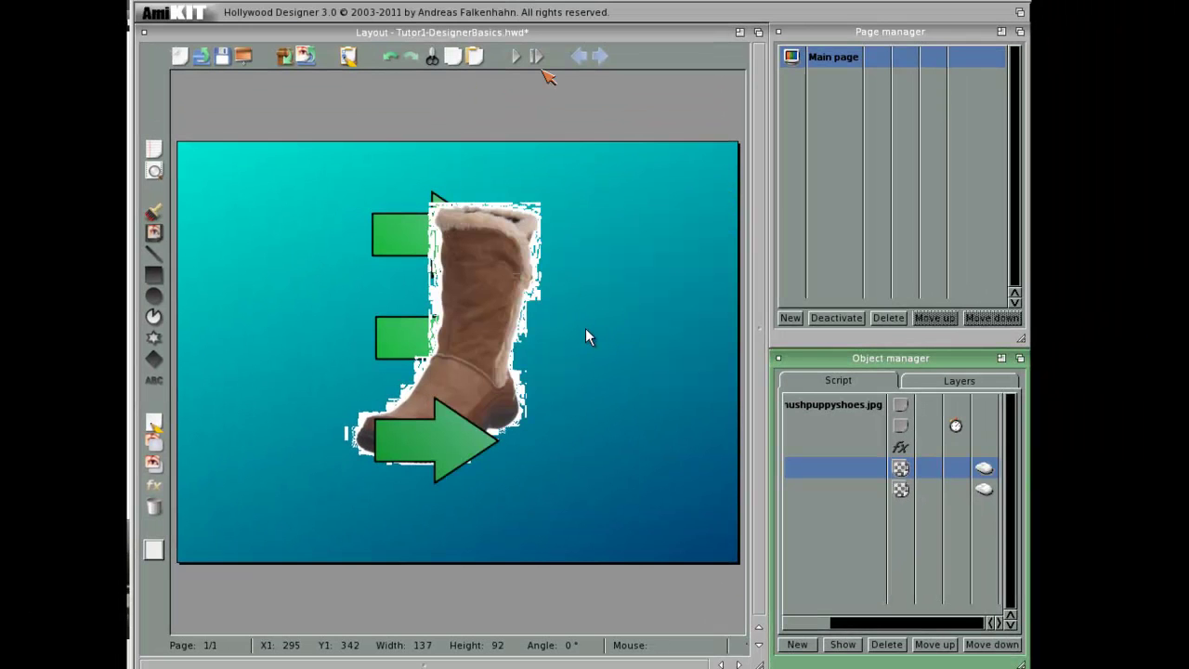
{"action": "left_click", "coordinate": [520, 58]}
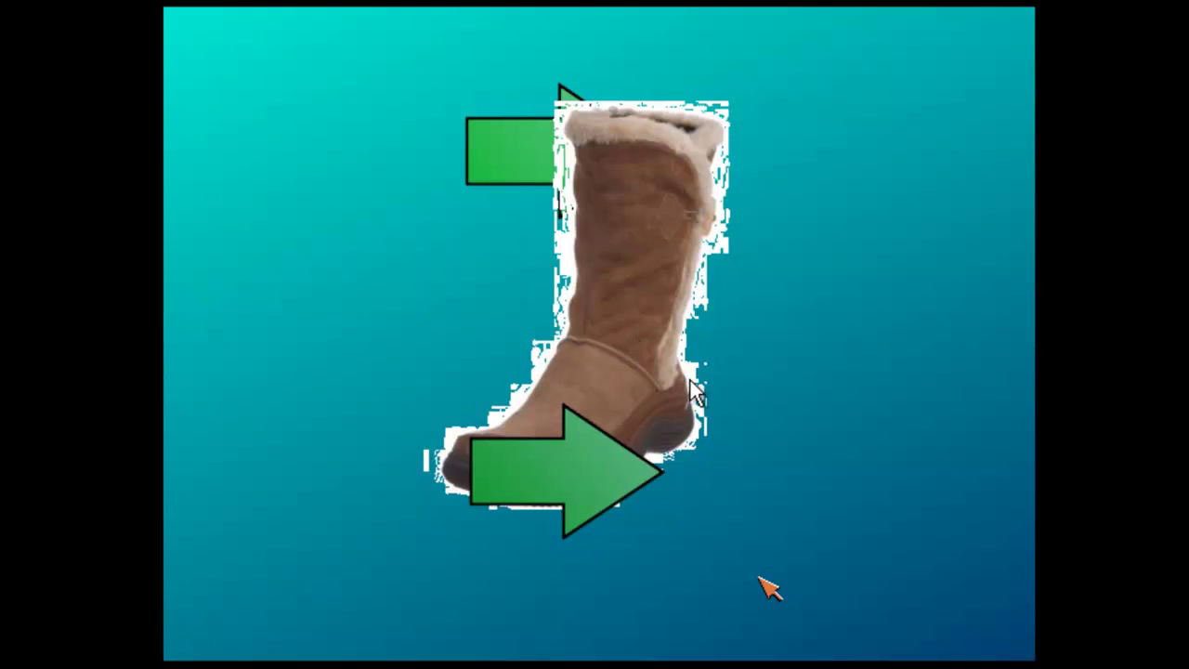
Test the swap between Arrow 3 and Arrow 4 in the running project, and end the playback
{"action": "left_click", "coordinate": [606, 340]}
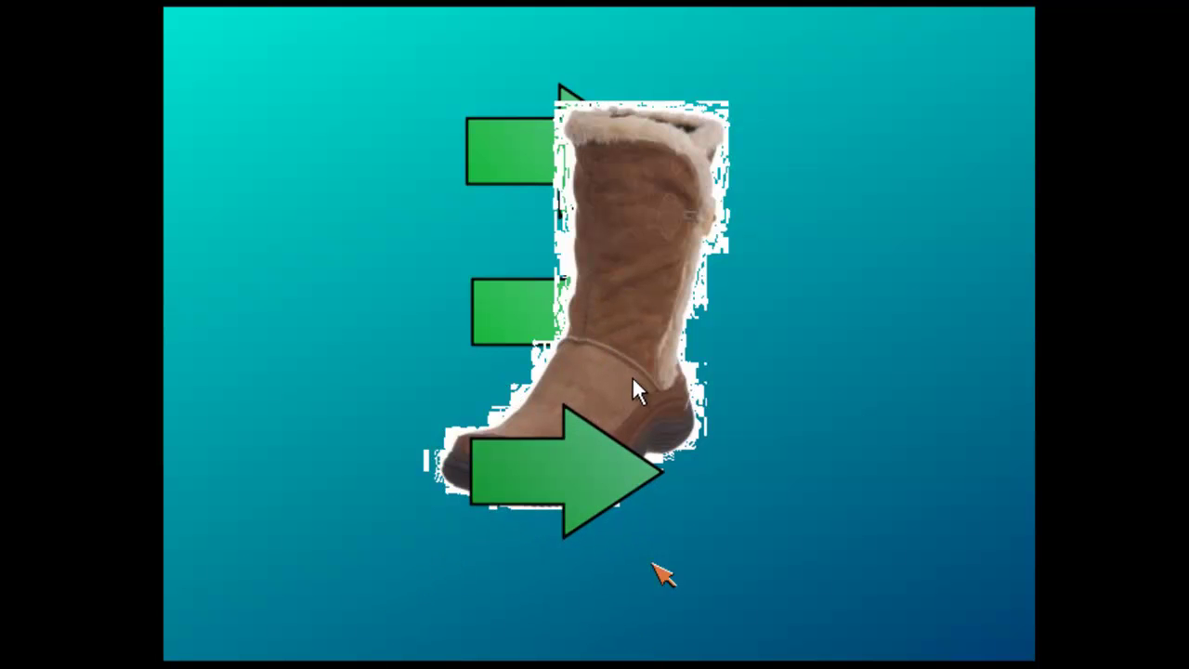
{"action": "key", "text": "Escape"}
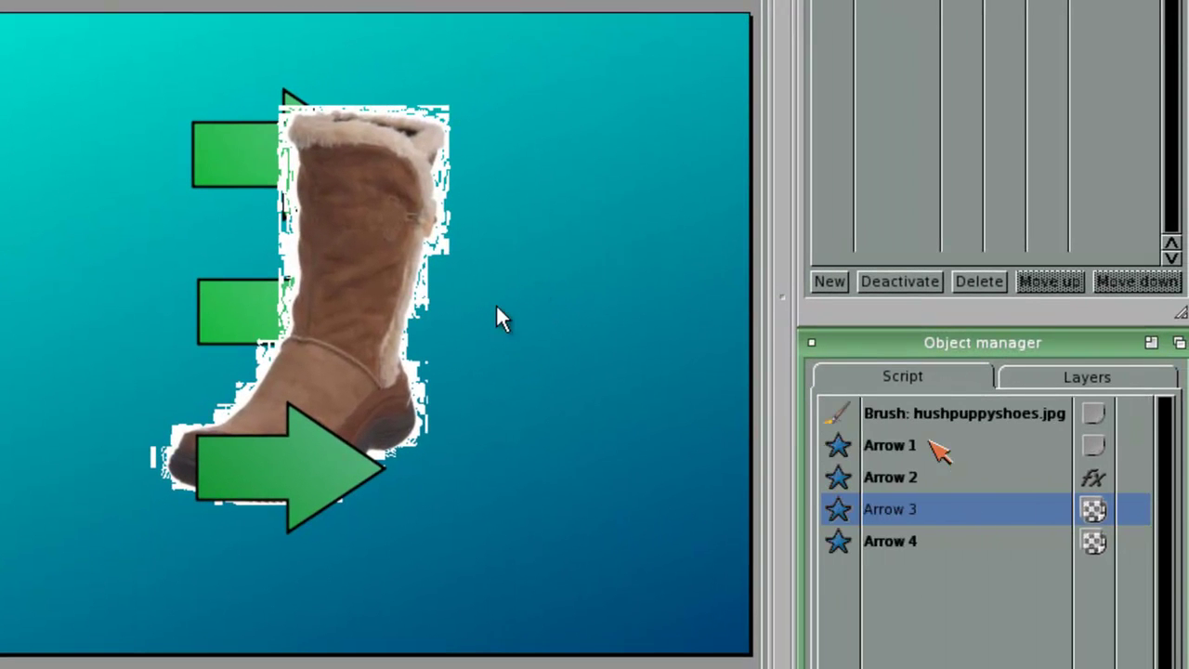
Examine Arrow 1 through Arrow 4 in the object script, and play the project again to check the rollover area
{"action": "left_click", "coordinate": [925, 445]}
{"action": "left_click", "coordinate": [915, 480]}
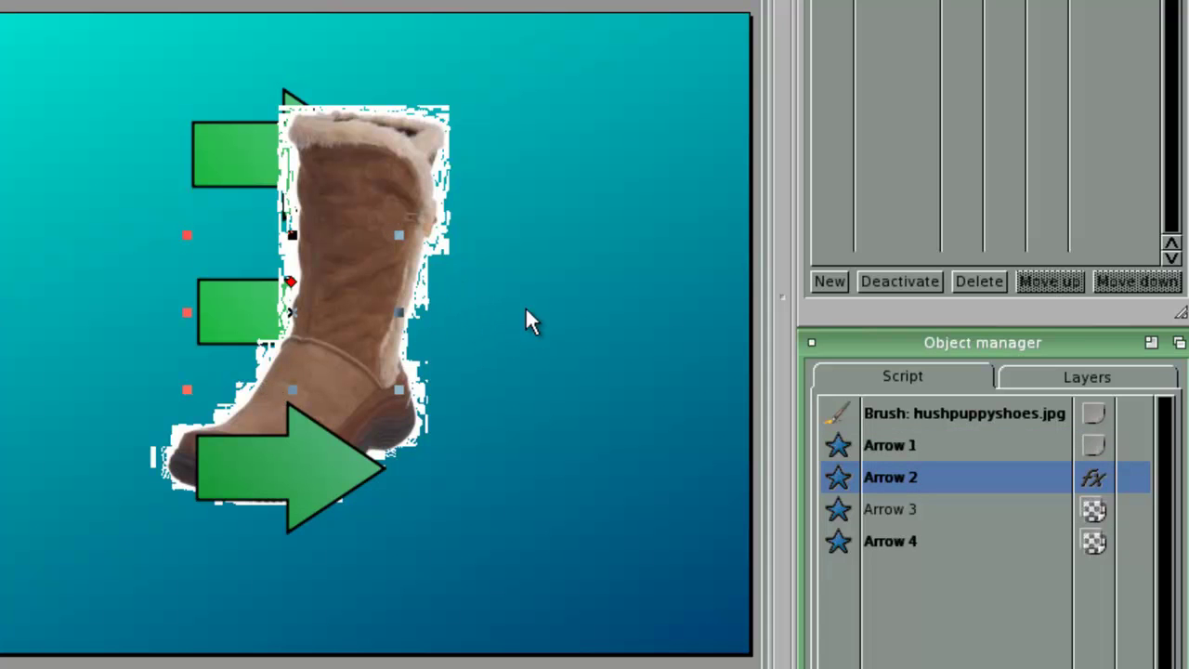
{"action": "left_click", "coordinate": [901, 509]}
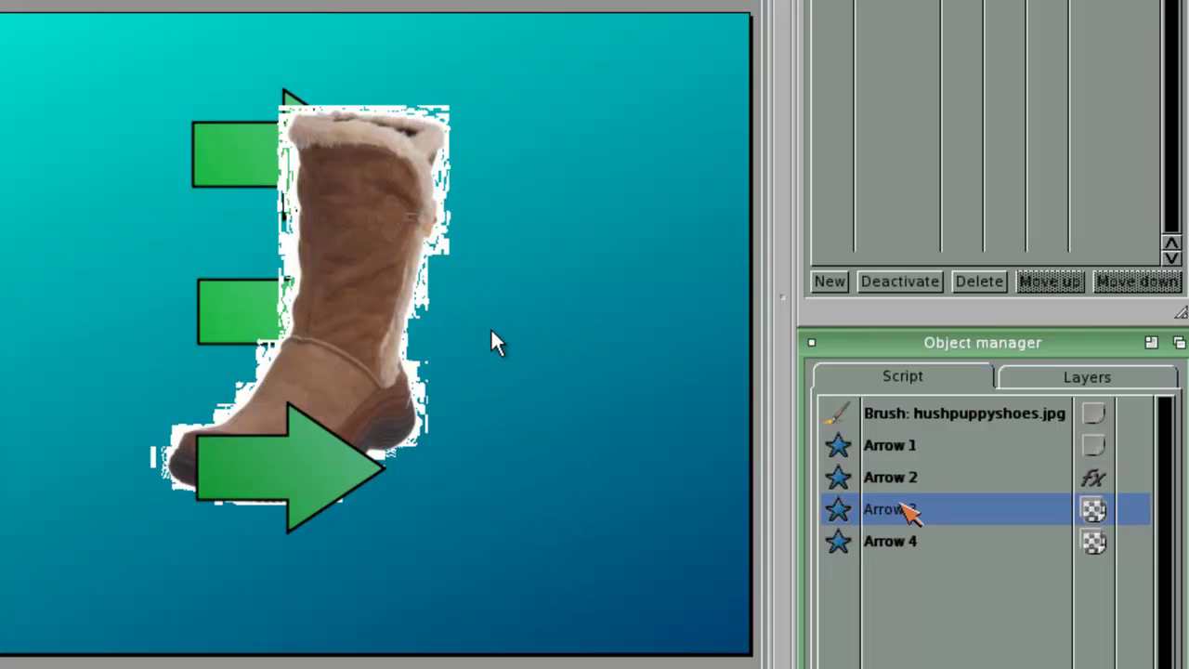
{"action": "left_click", "coordinate": [901, 543]}
{"action": "left_click", "coordinate": [911, 520]}
{"action": "left_click", "coordinate": [912, 480]}
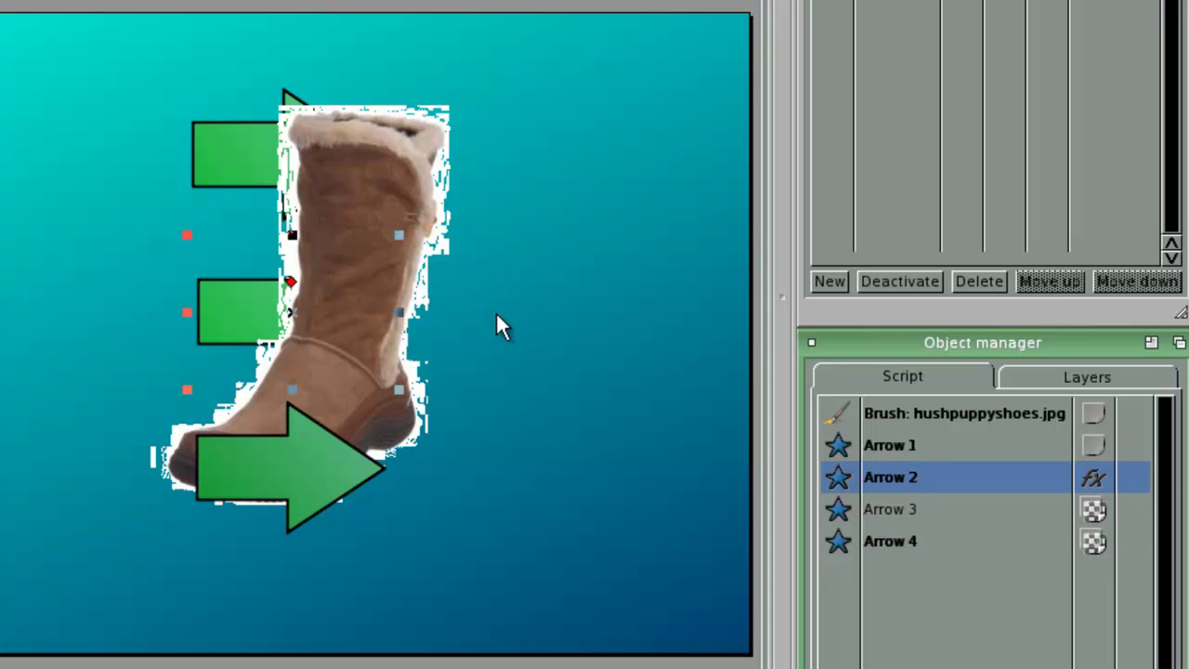
{"action": "key", "text": "F5"}
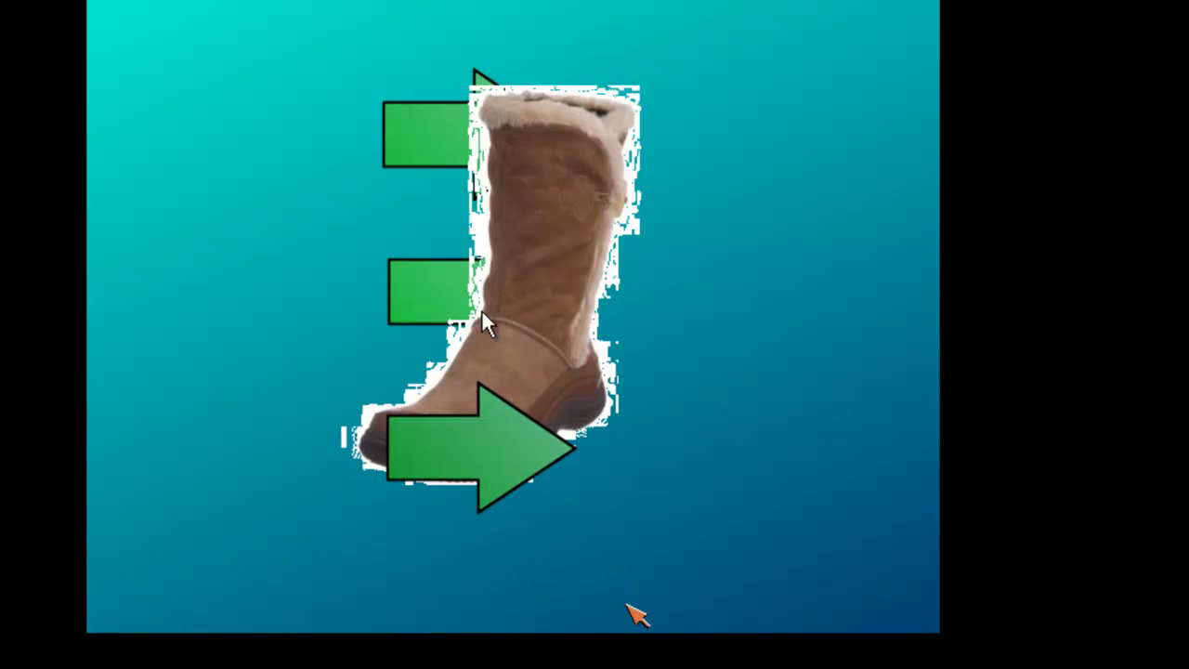
{"action": "key", "text": "Escape"}
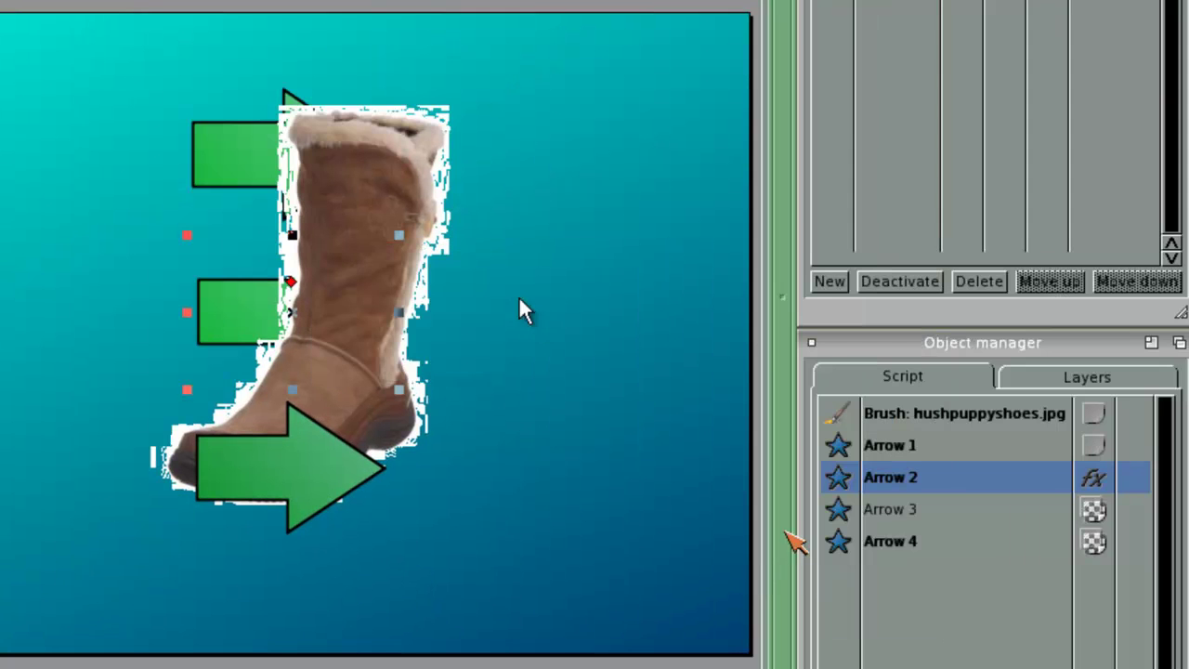
Open Arrow 3's button settings, move the dialog clear of the arrows, and enable Pixel-exact collision detection
{"action": "scroll", "coordinate": [934, 600], "scroll_direction": "right", "scroll_amount": 3}
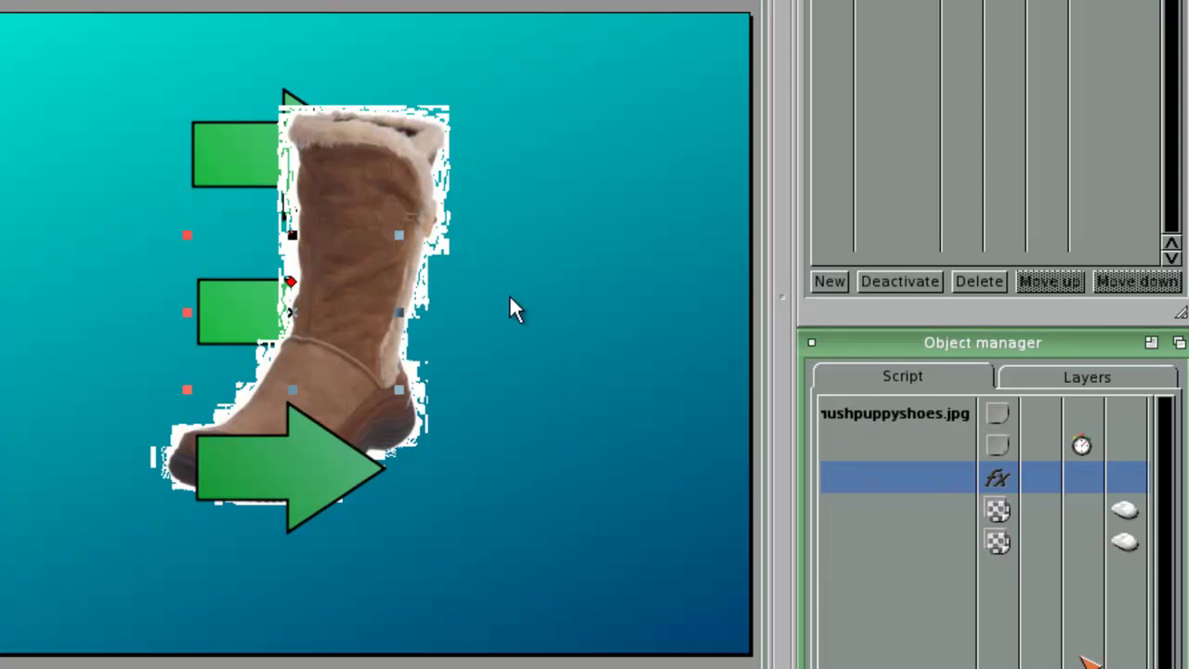
{"action": "double_click", "coordinate": [1123, 509]}
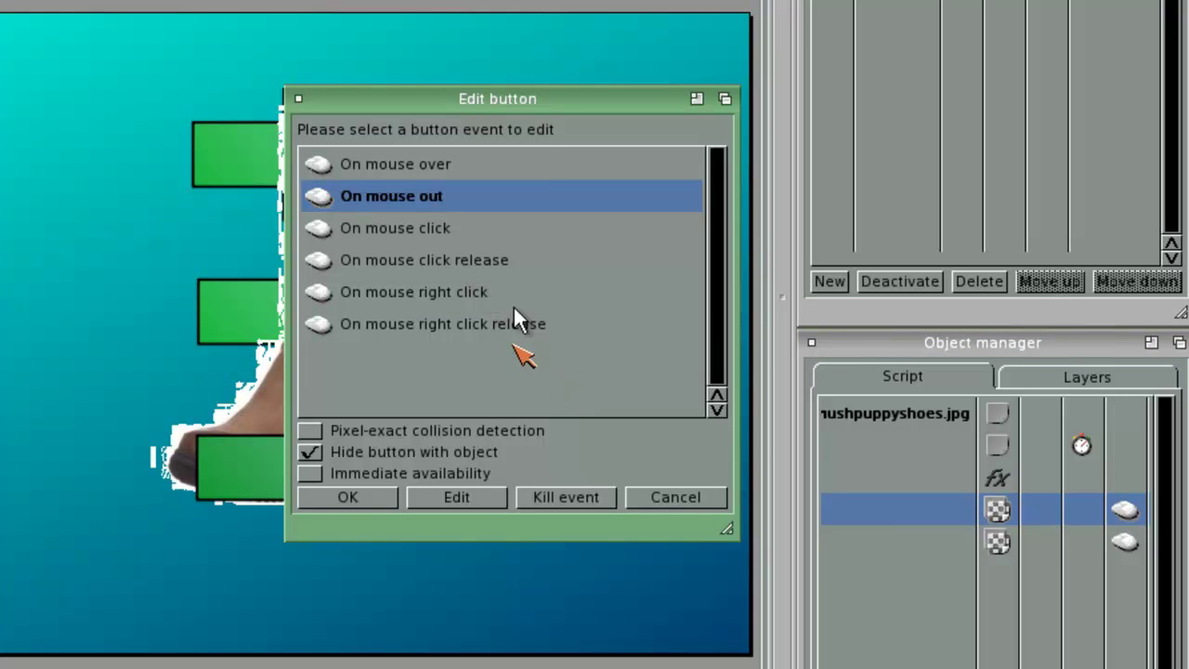
{"action": "left_click_drag", "start_coordinate": [516, 107], "coordinate": [698, 106]}
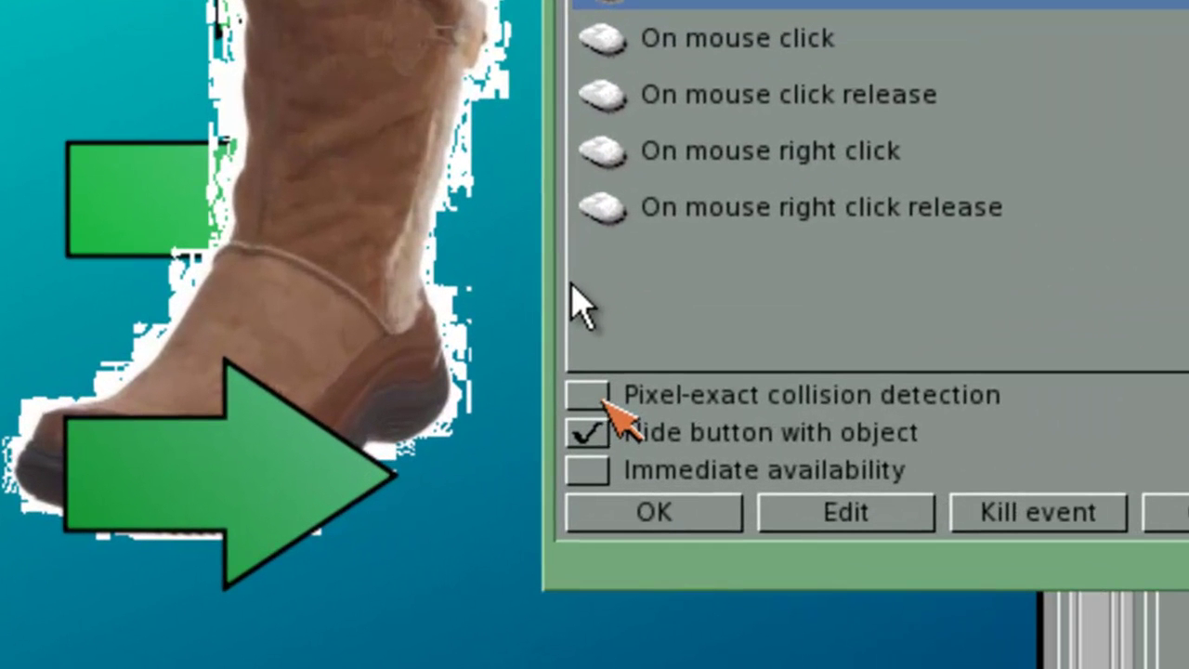
{"action": "left_click", "coordinate": [594, 396]}
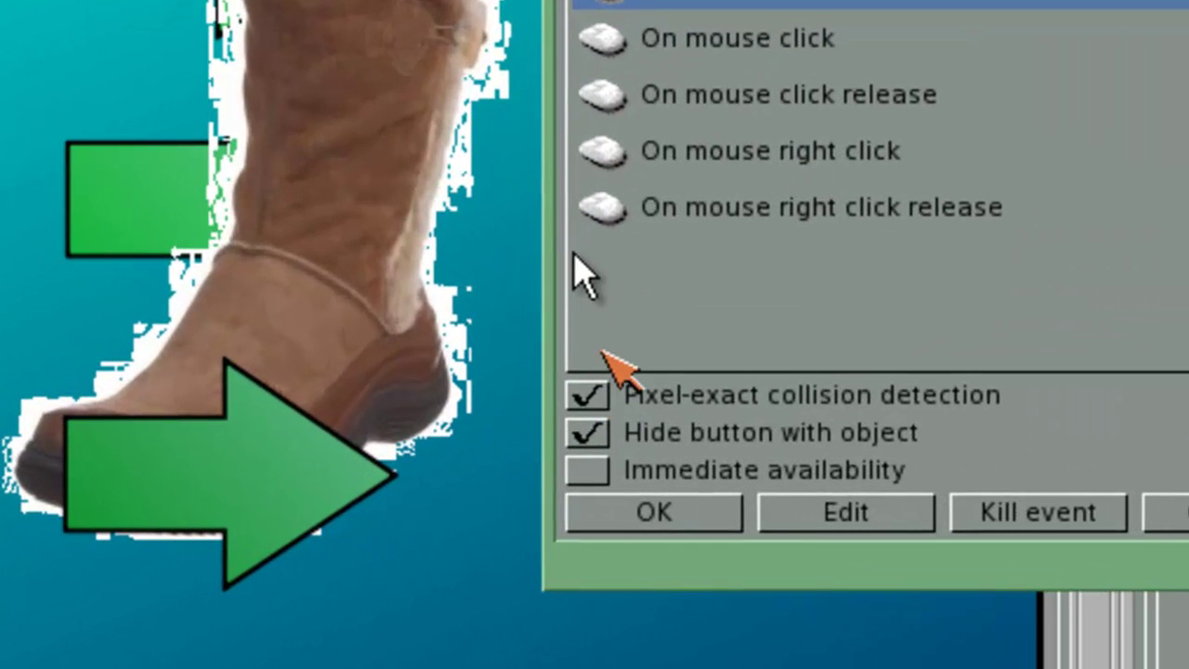